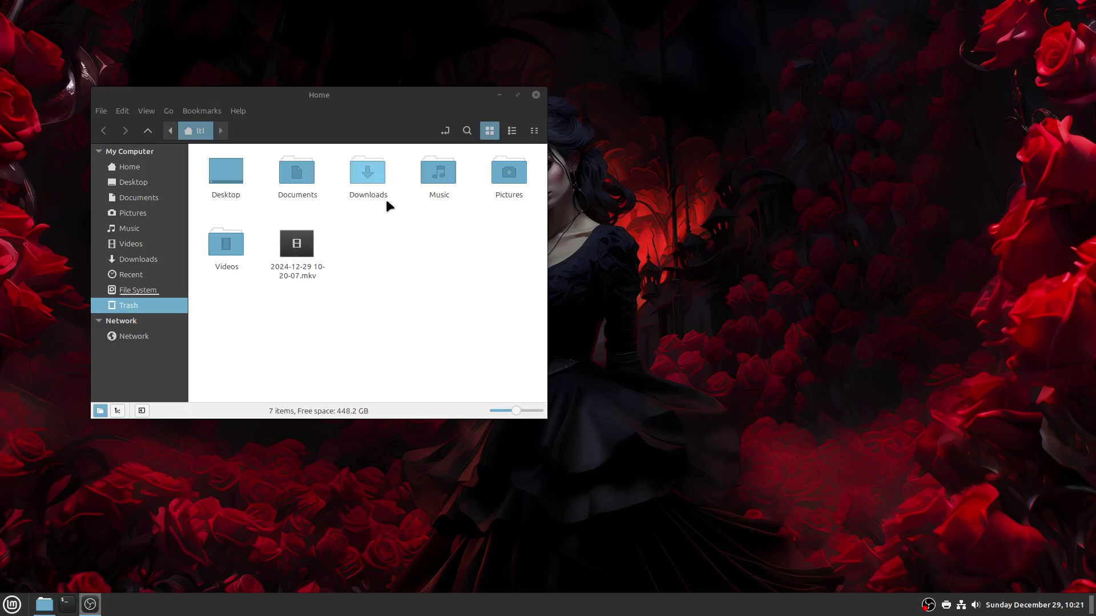
right_click(435, 176)
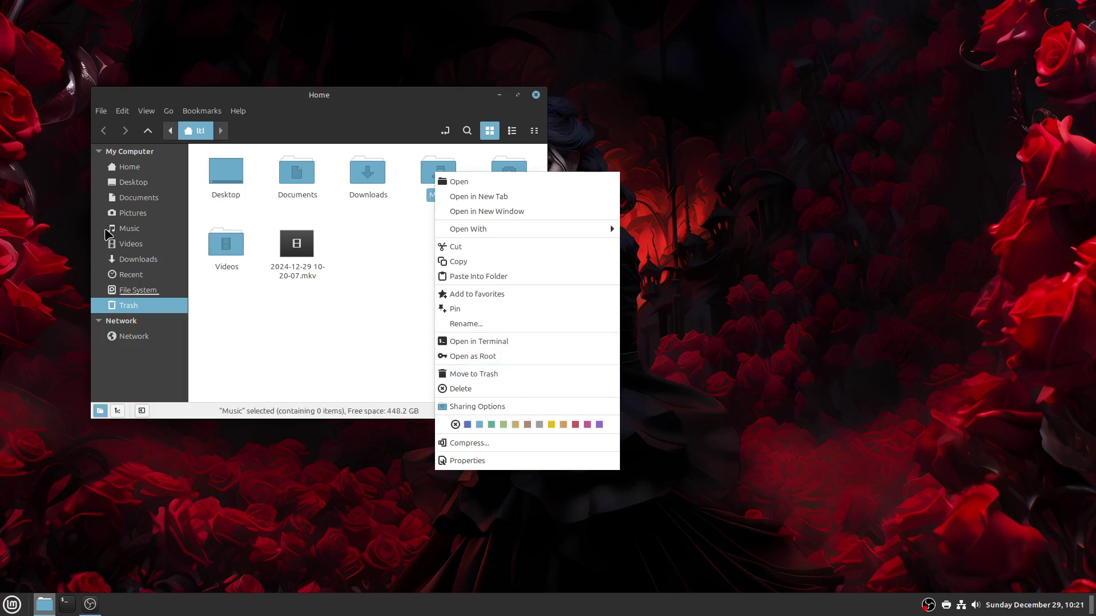
click(312, 351)
right_click(123, 236)
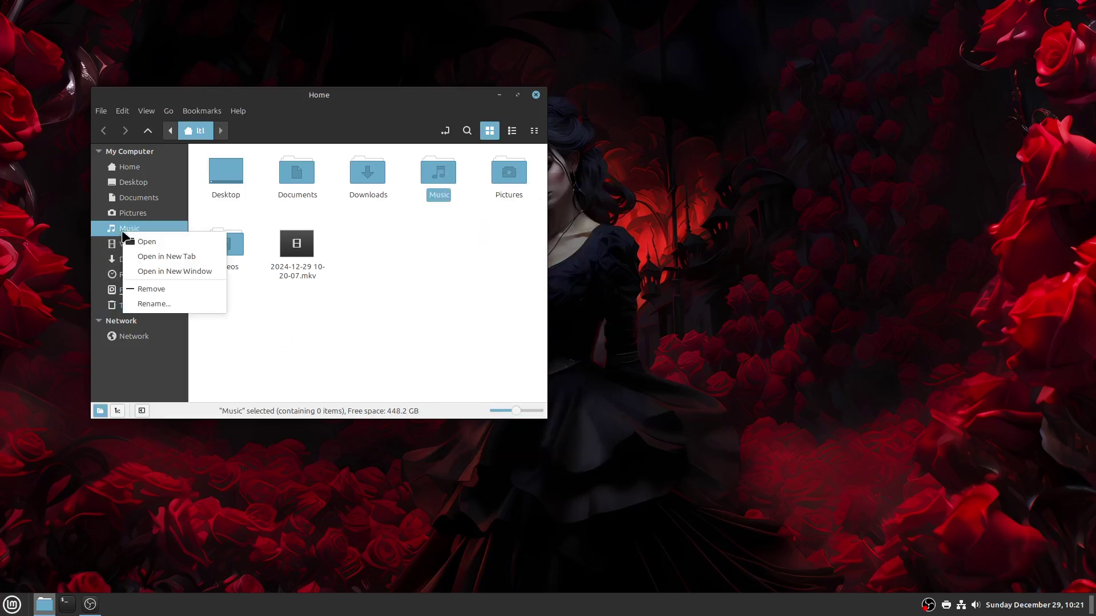
click(337, 329)
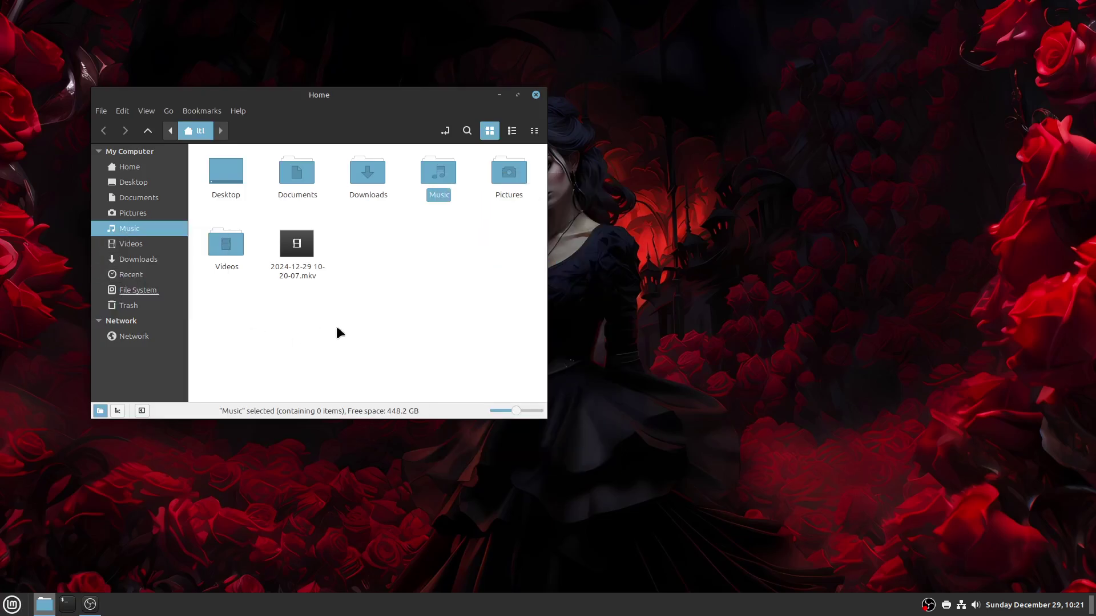
Create a folder named 'MY Folder' in Home; a sidebar drag drops it into Videos
right_click(405, 246)
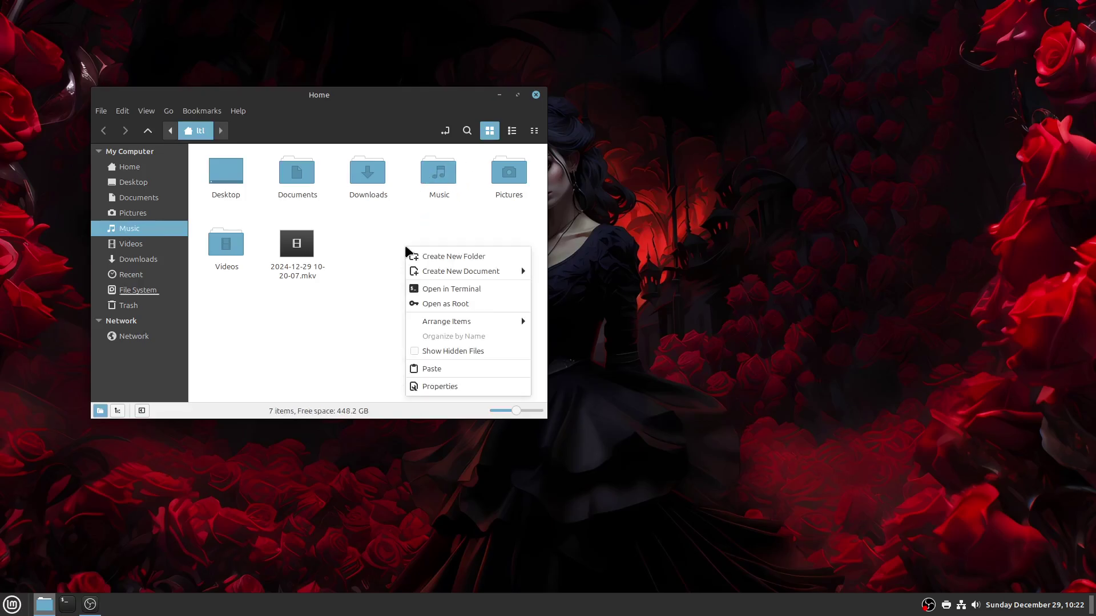
click(467, 257)
text(MY )
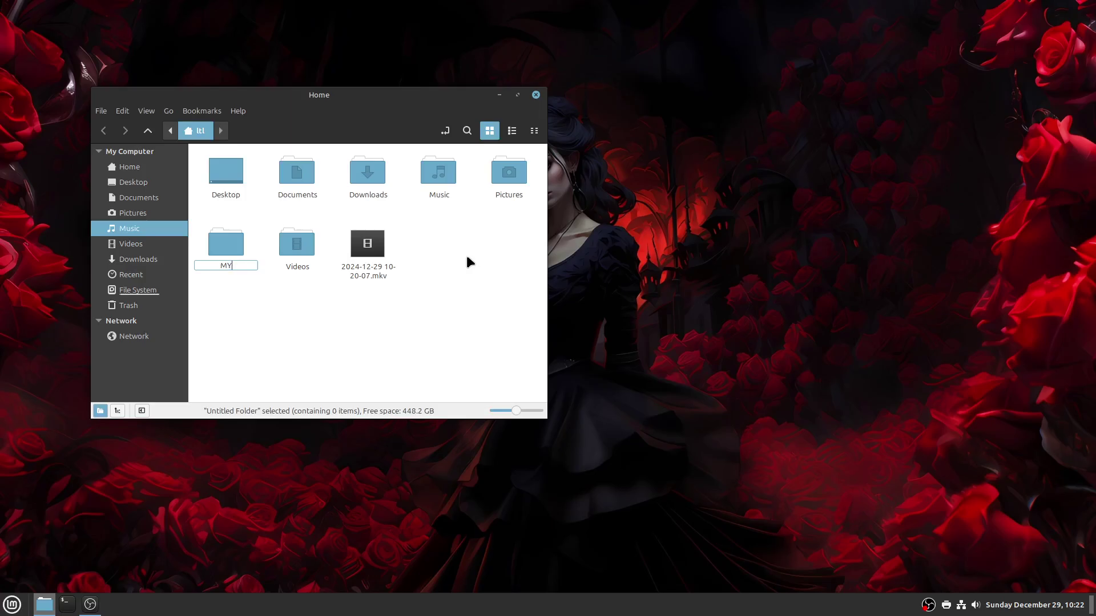
text(Folder)
key(Return)
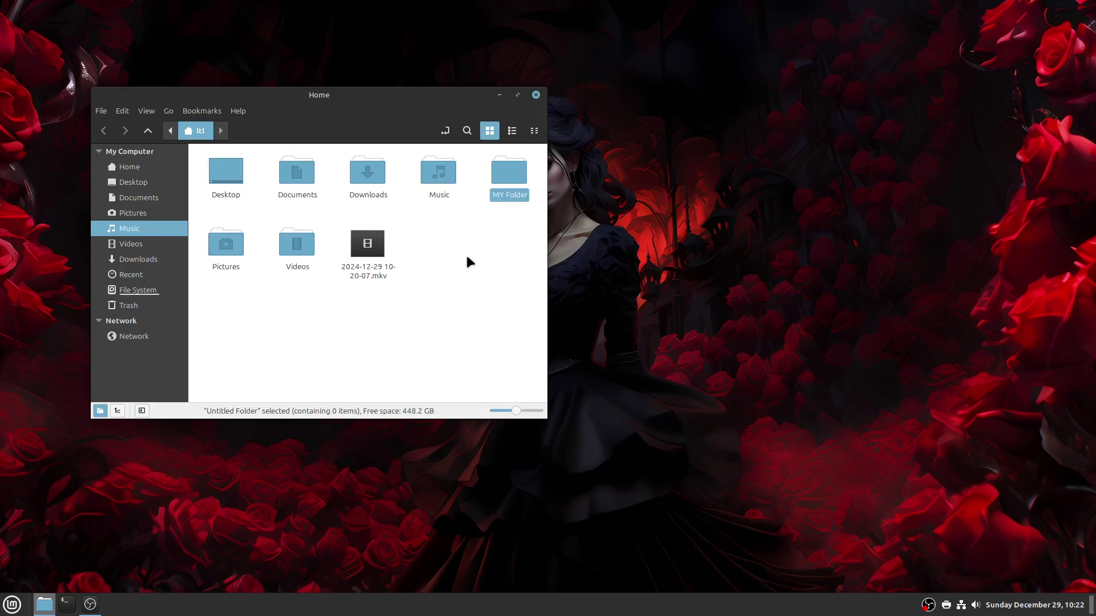
drag(515, 173, 139, 242)
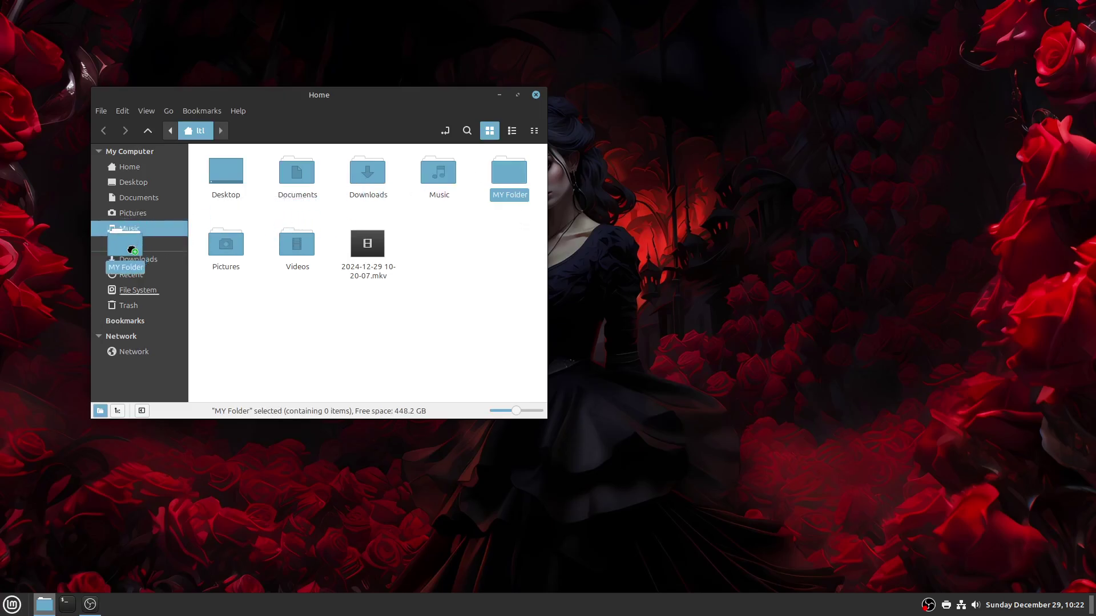
drag(137, 239, 137, 246)
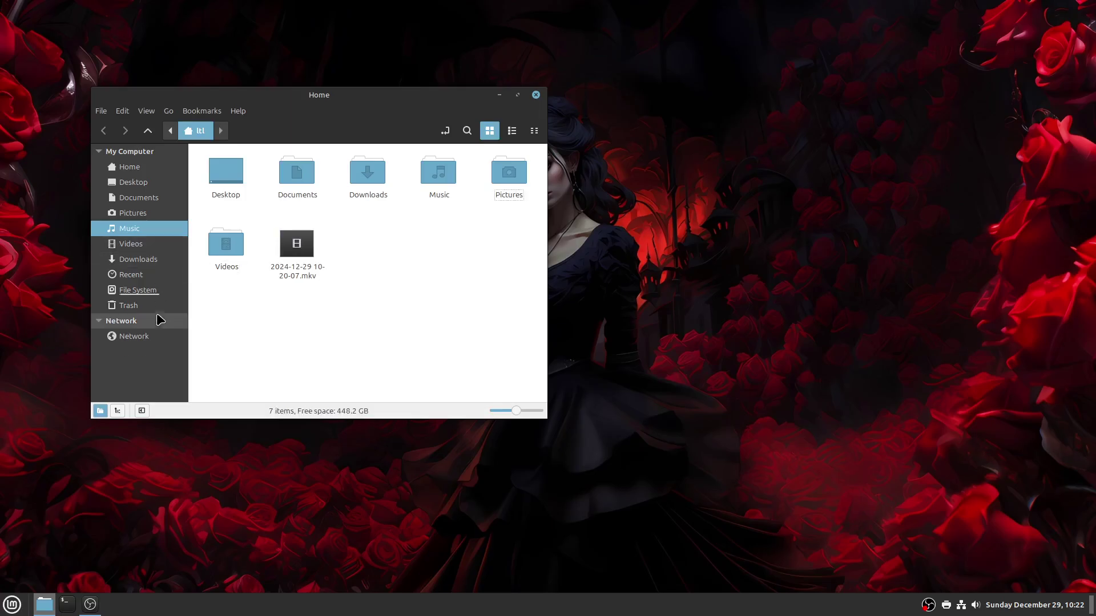
Move MY Folder out of Videos and back into Home
double_click(443, 175)
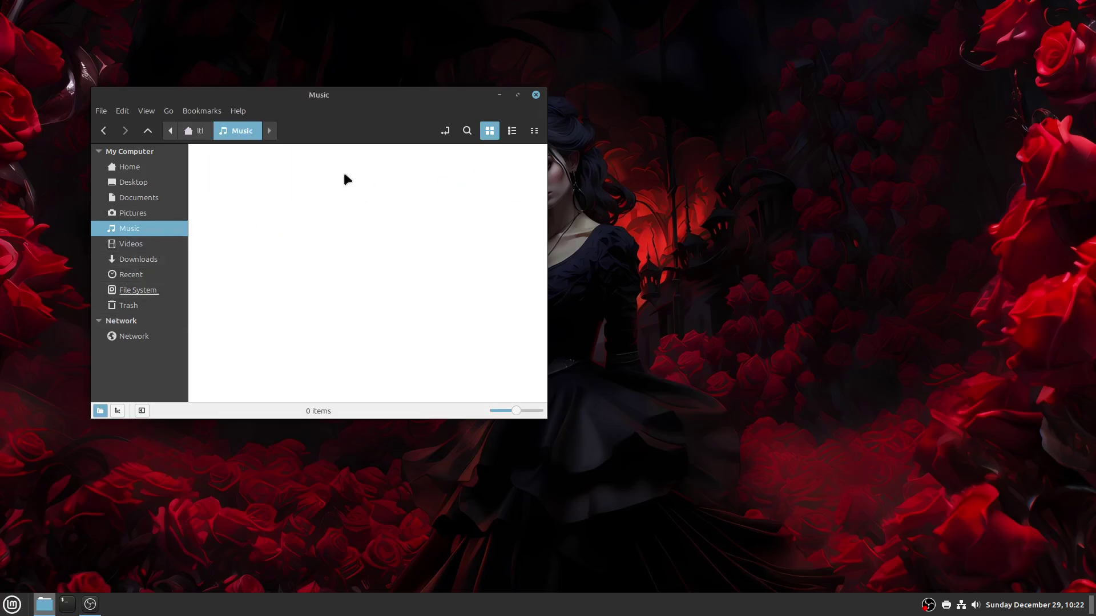
click(190, 131)
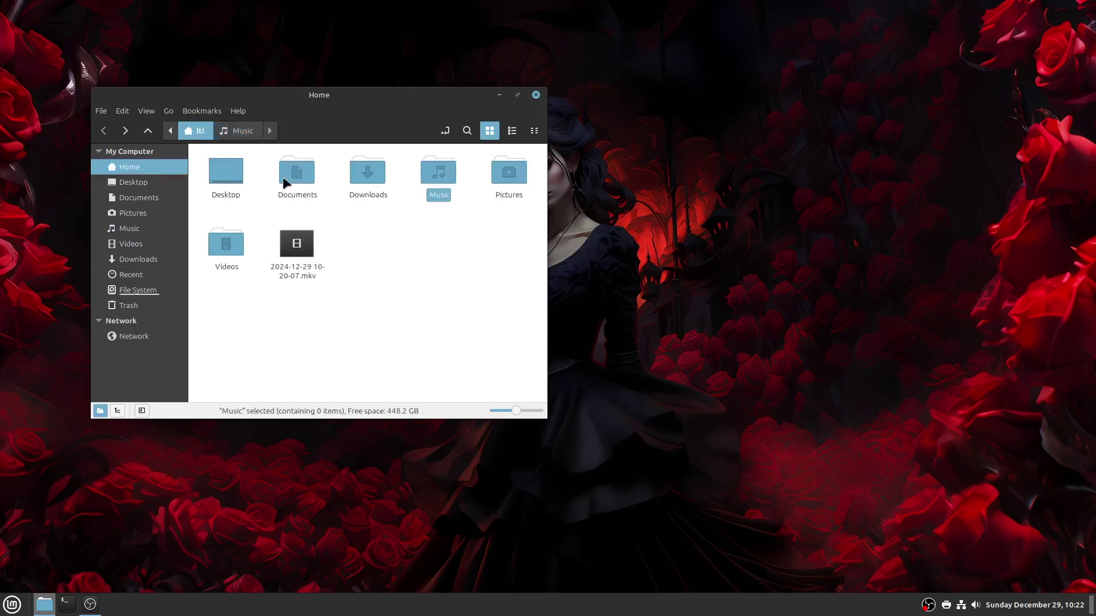
click(131, 246)
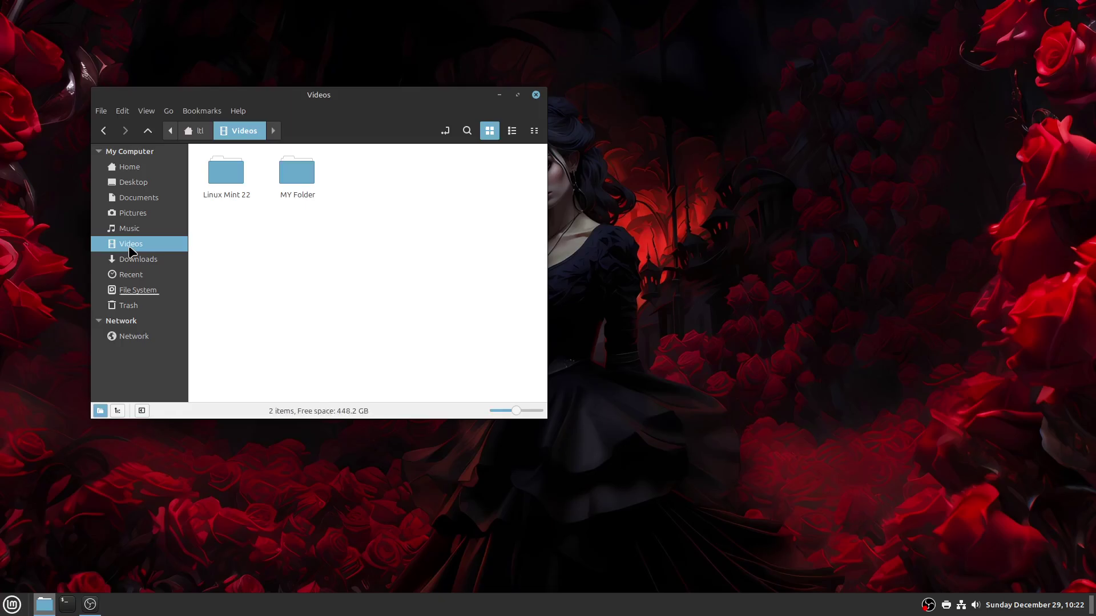
drag(298, 175, 137, 167)
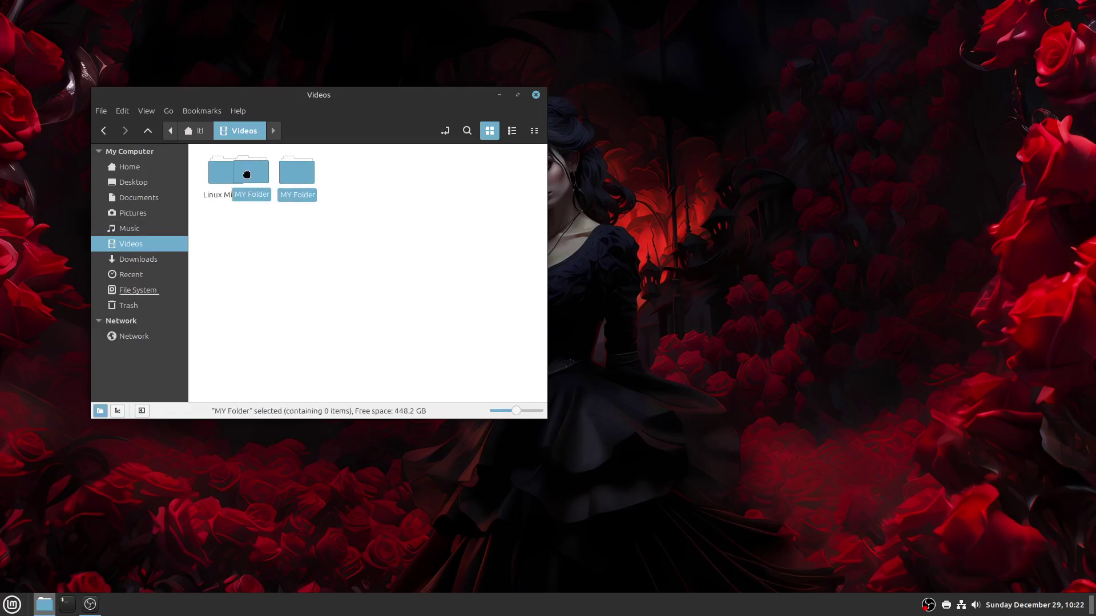
click(168, 171)
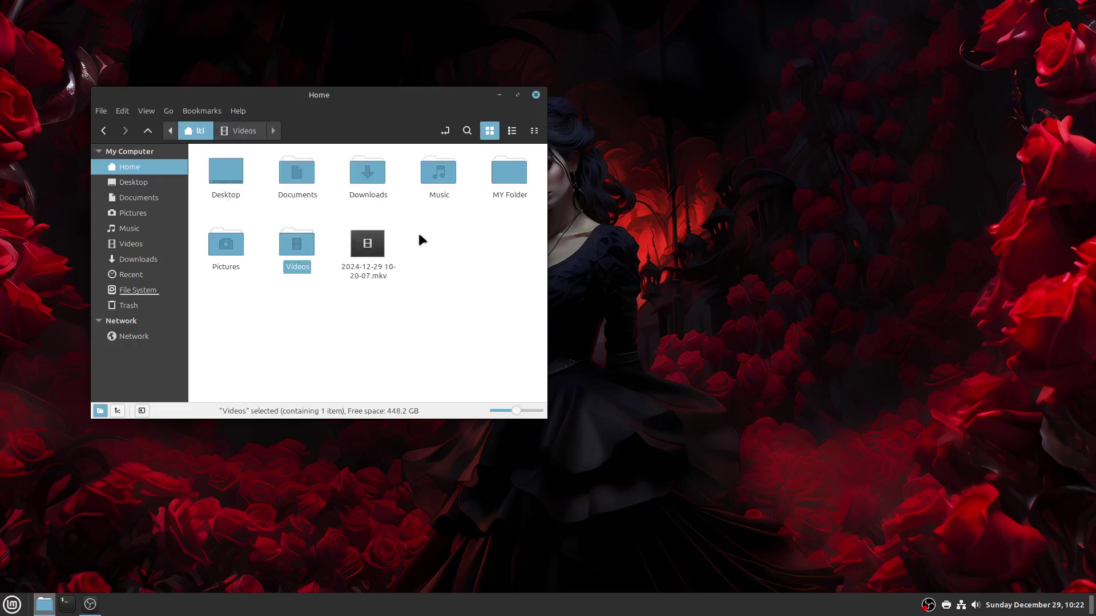
Bookmark MY Folder in the sidebar, open it from there, and return to Home
mouse_move(515, 181)
mouse_down()
mouse_move(181, 222)
mouse_move(175, 242)
mouse_up()
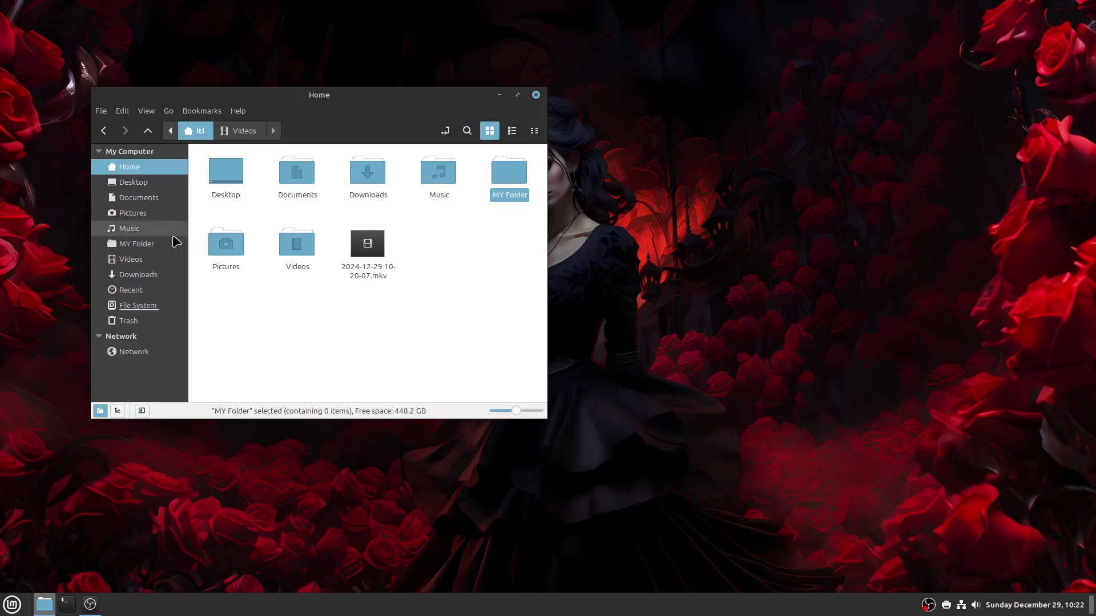
click(141, 242)
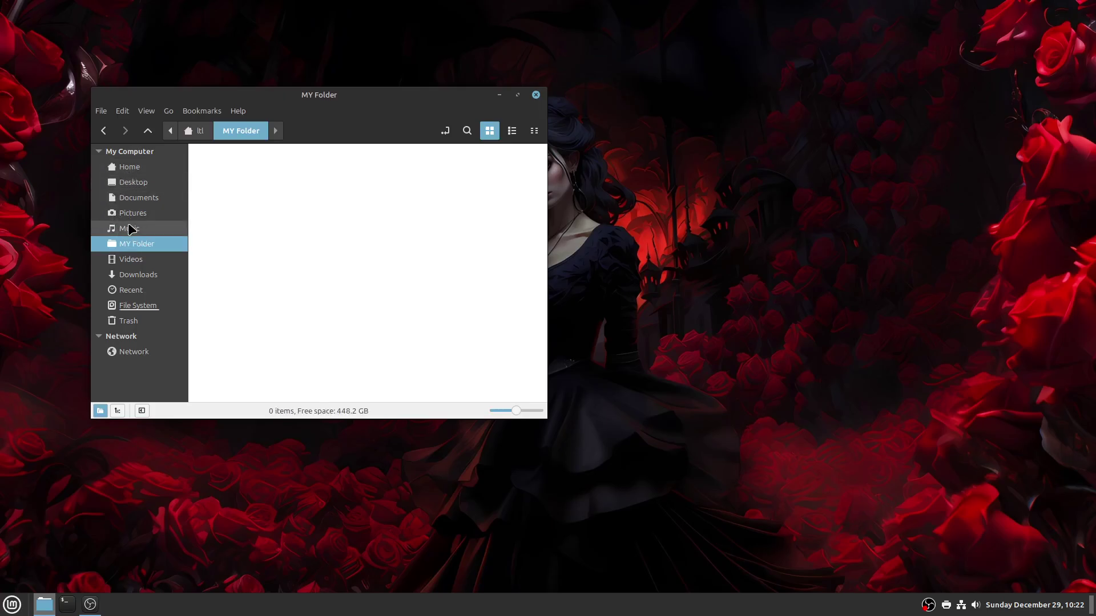
click(128, 167)
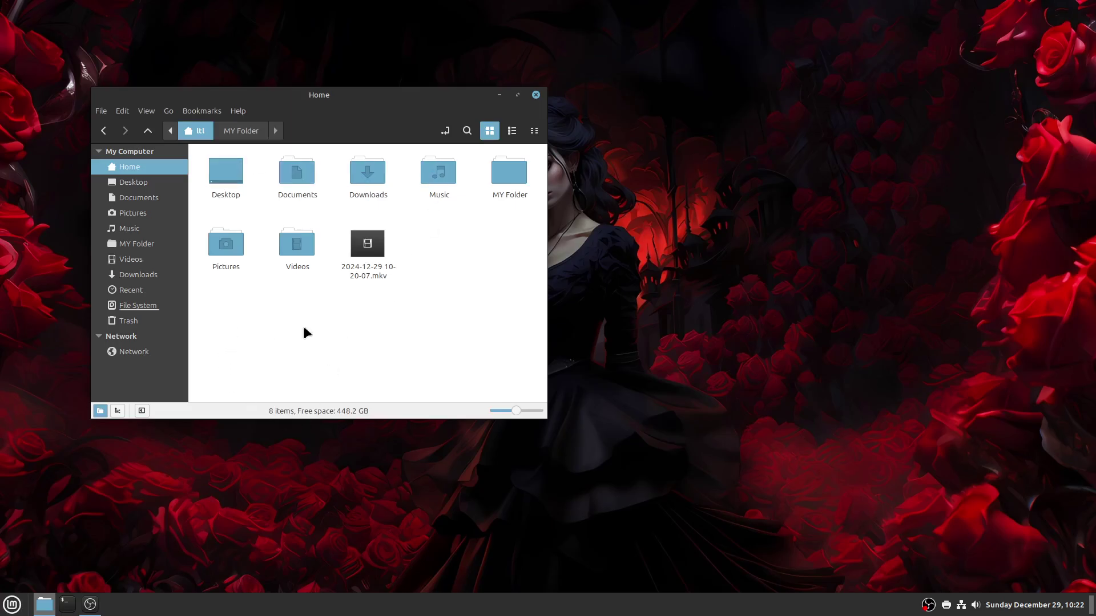
Check Arrange Items, cycle Home through compact, list and icon views, then close Nemo
right_click(357, 319)
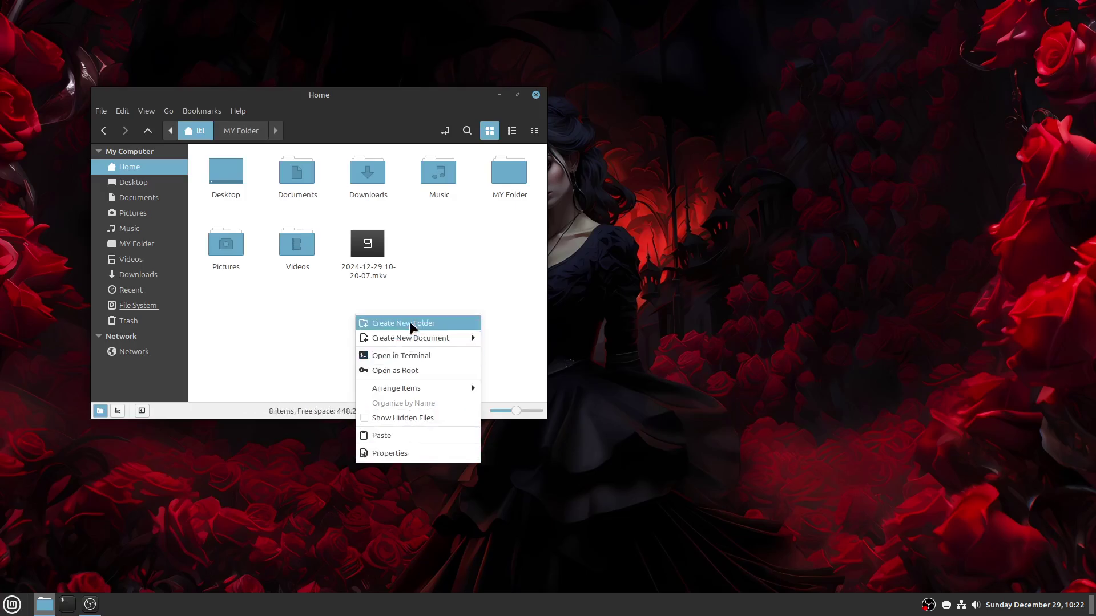
mouse_move(403, 388)
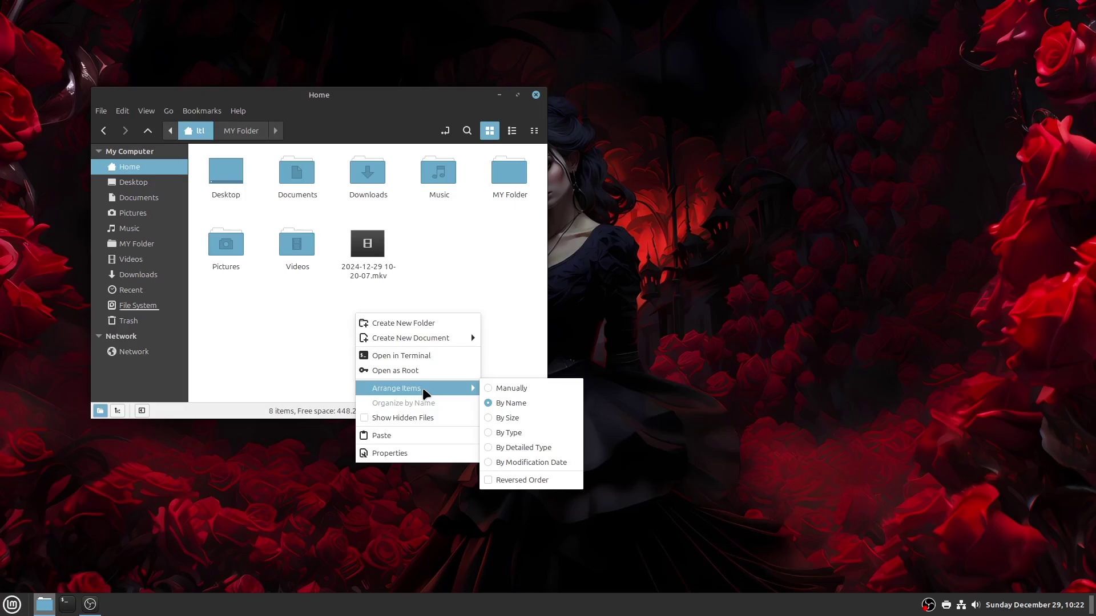
click(286, 367)
click(535, 130)
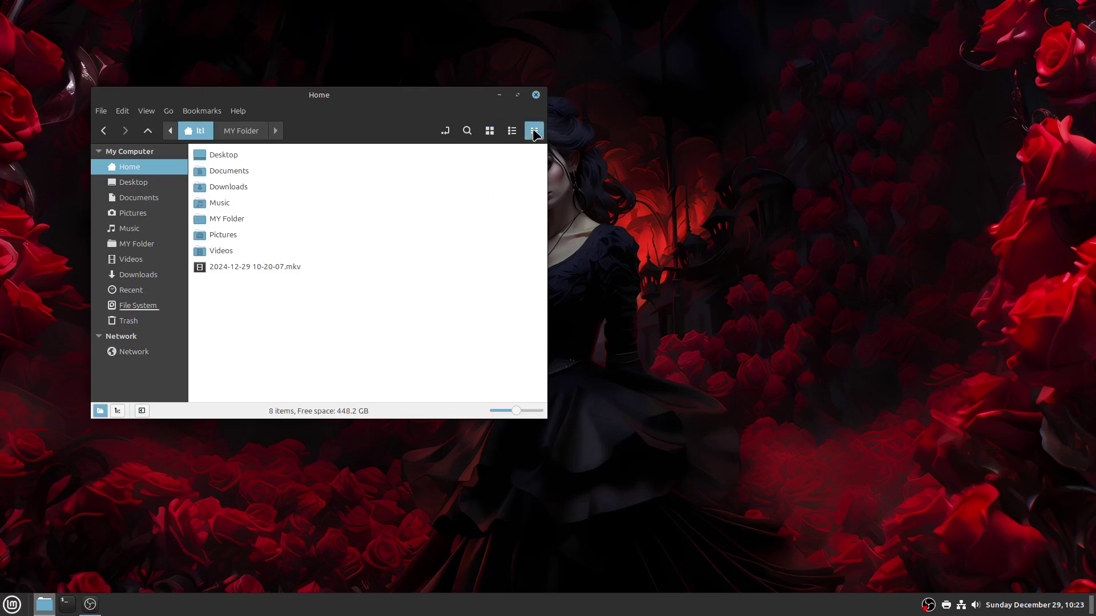
click(511, 131)
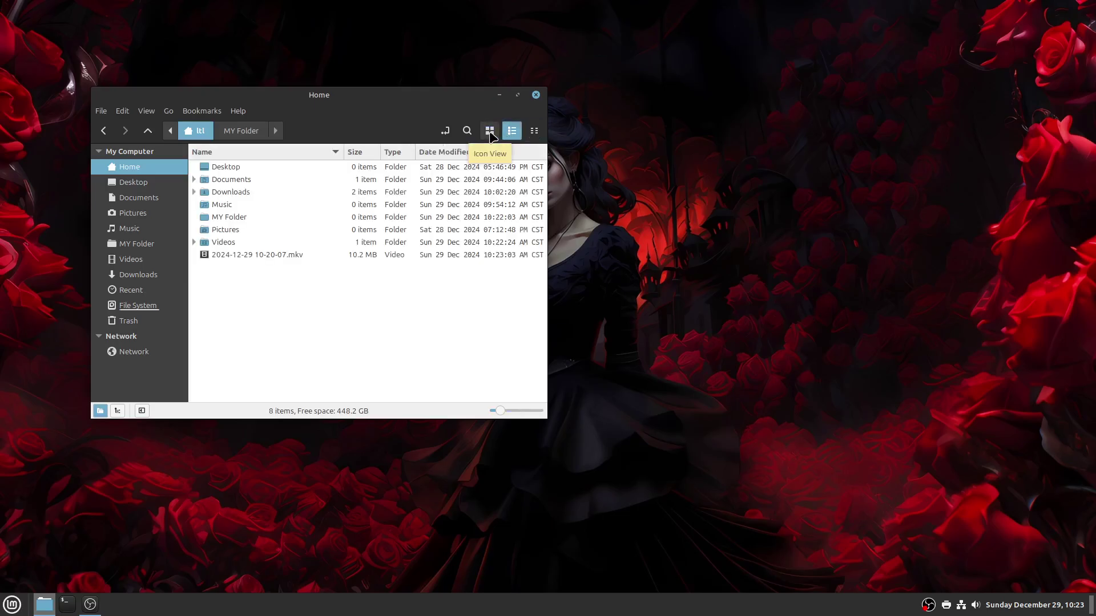
click(489, 132)
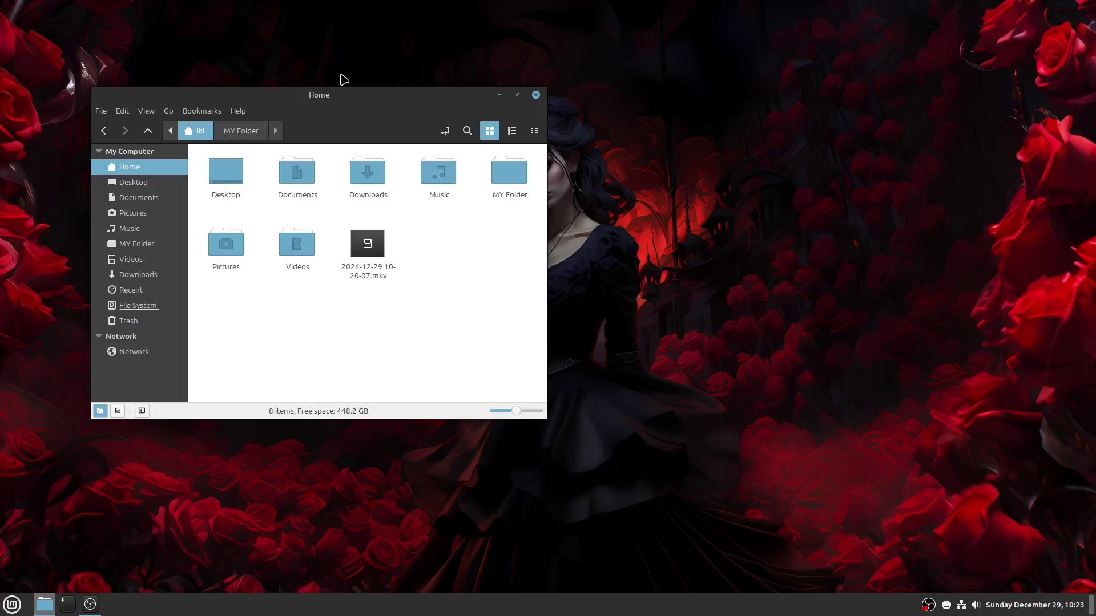
click(536, 95)
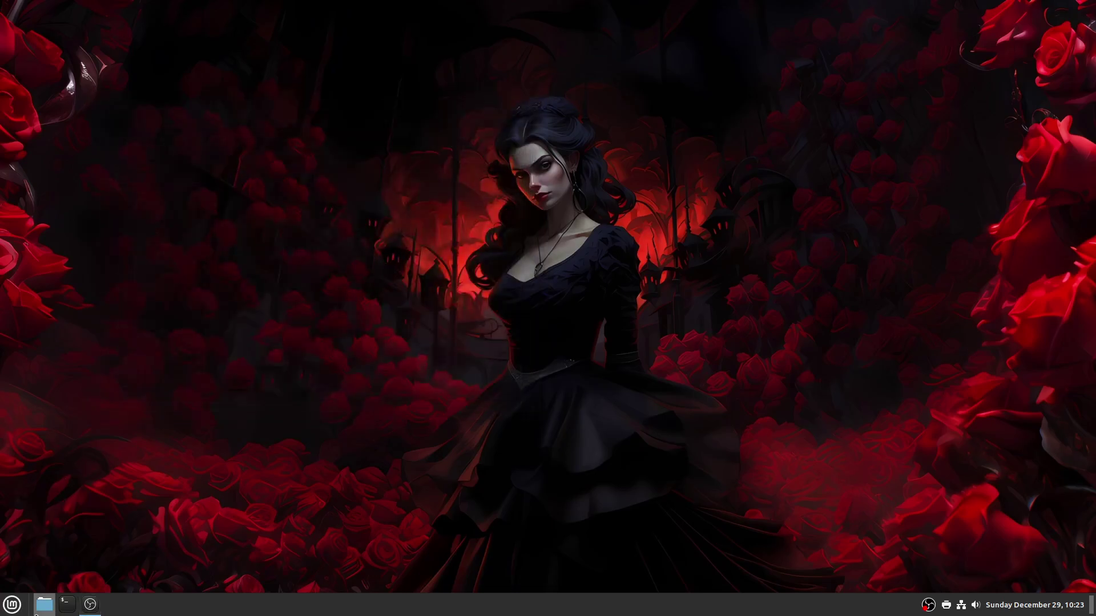
Launch Software Manager from the menu and choose Show installed applications
click(13, 605)
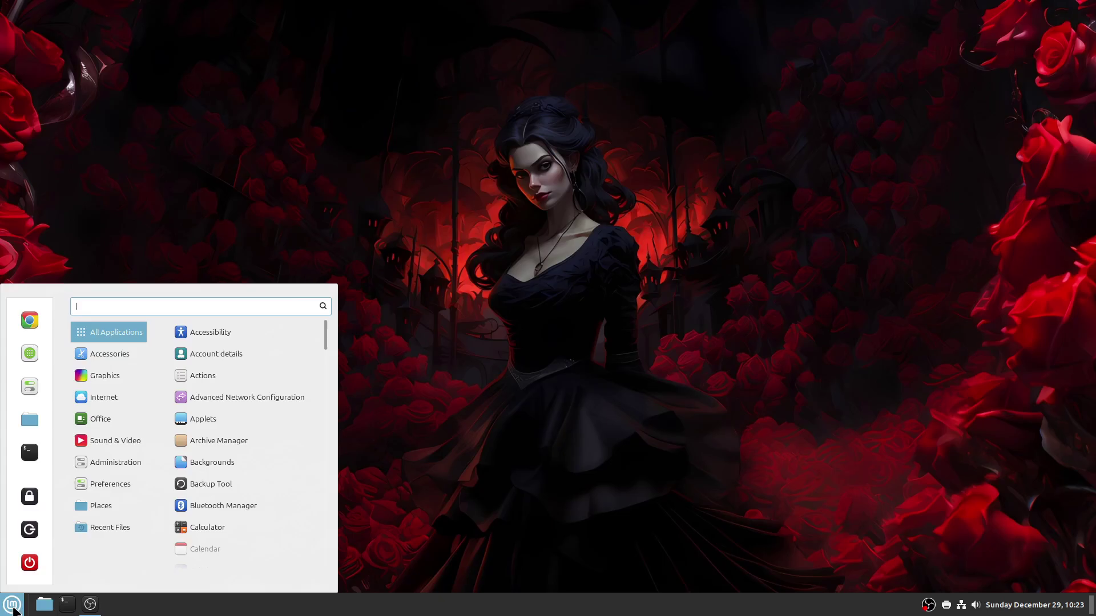
click(33, 361)
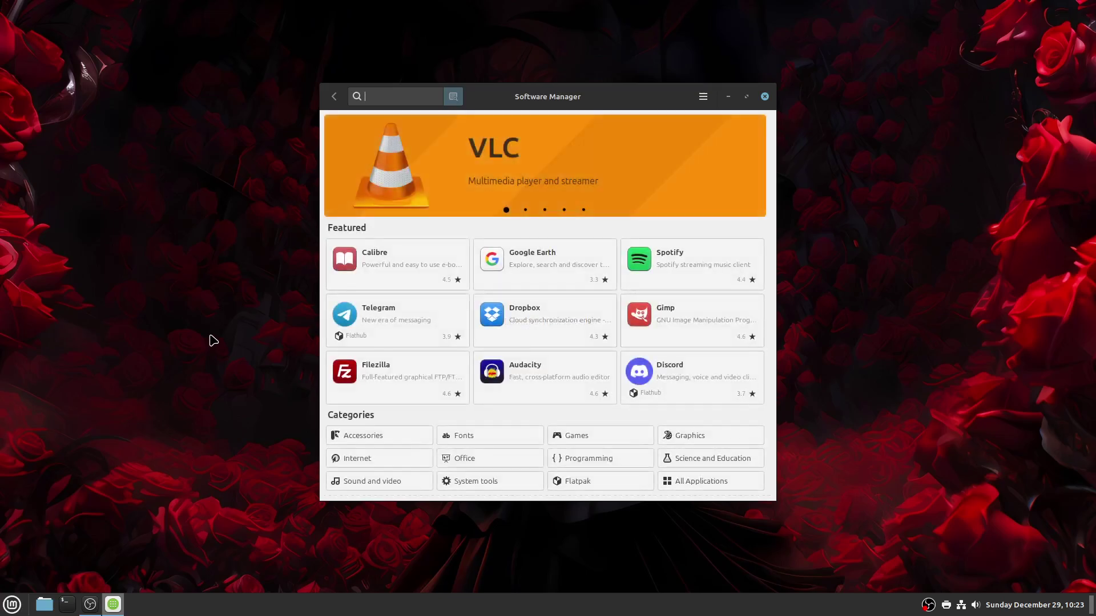
click(703, 97)
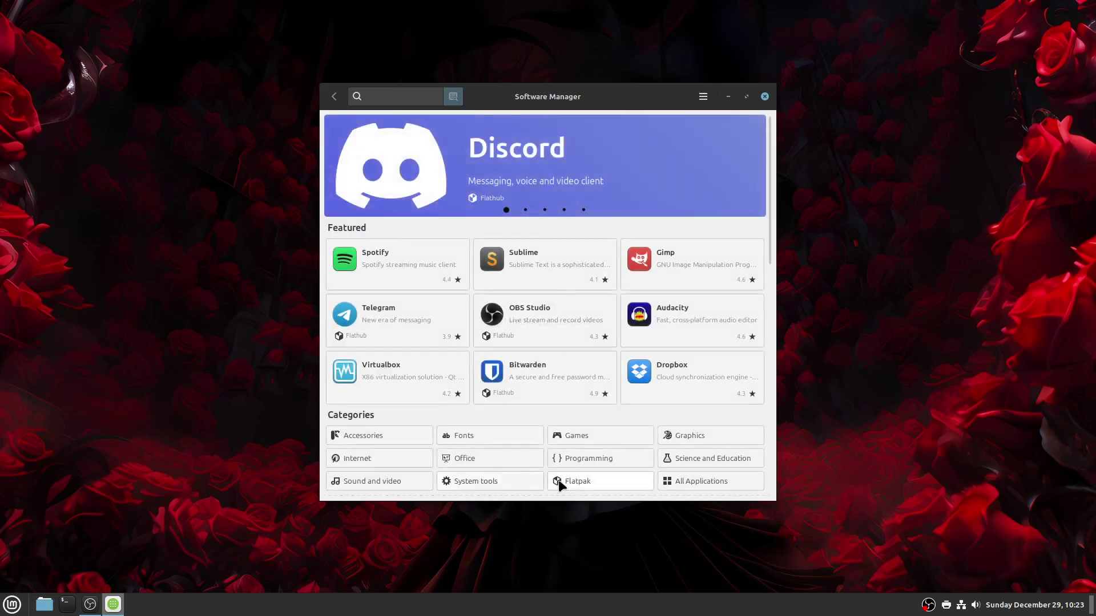
click(703, 96)
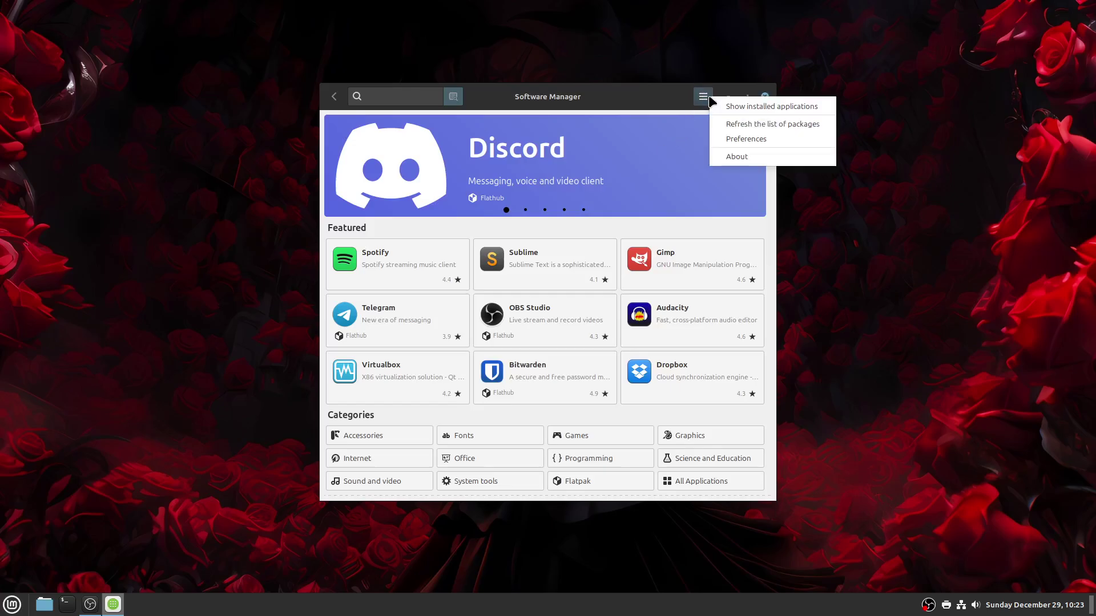
click(746, 106)
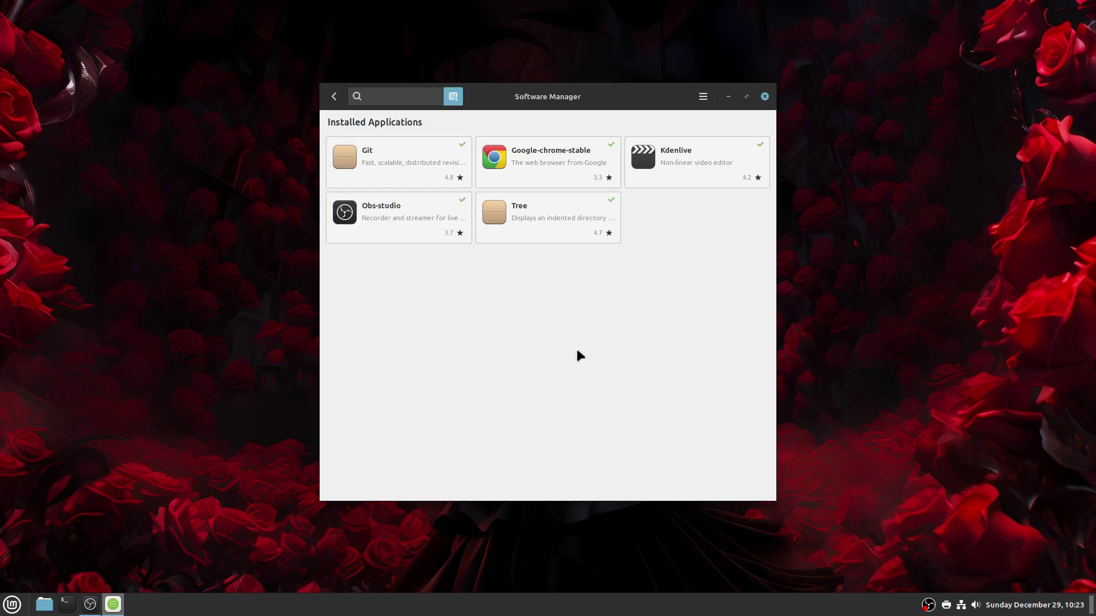
Remove Google-chrome-stable after password authentication, then close Software Manager
click(533, 157)
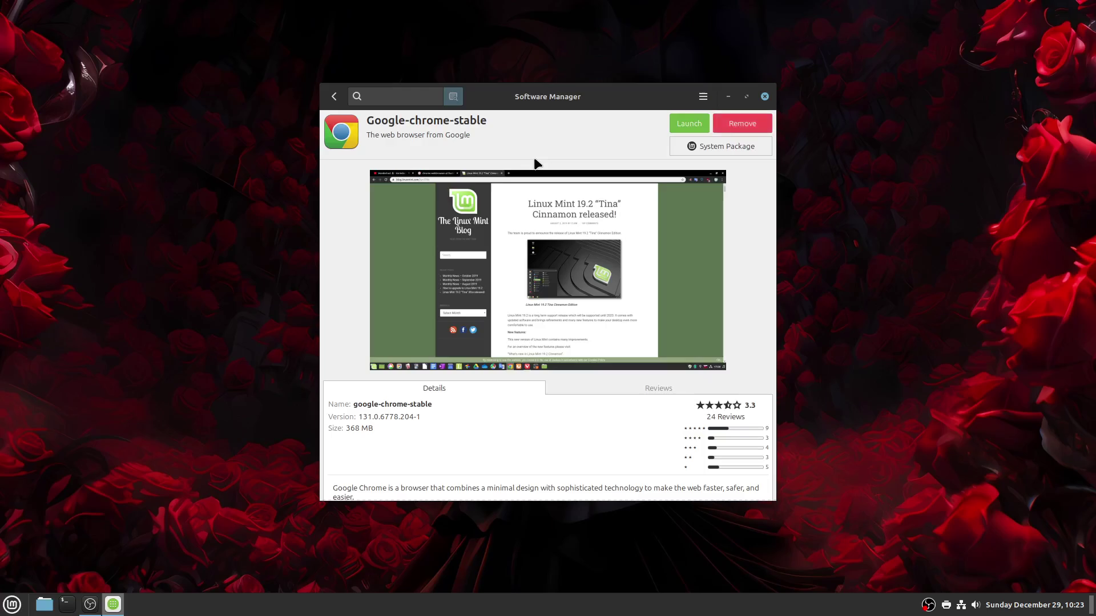
click(763, 127)
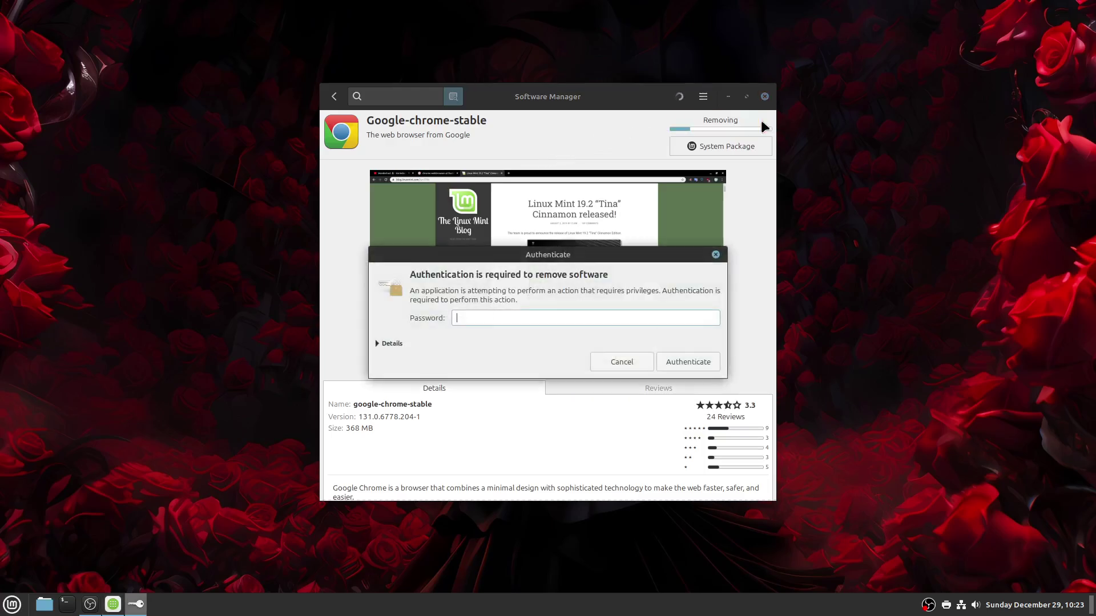
text(•••)
text(•••••)
key(Return)
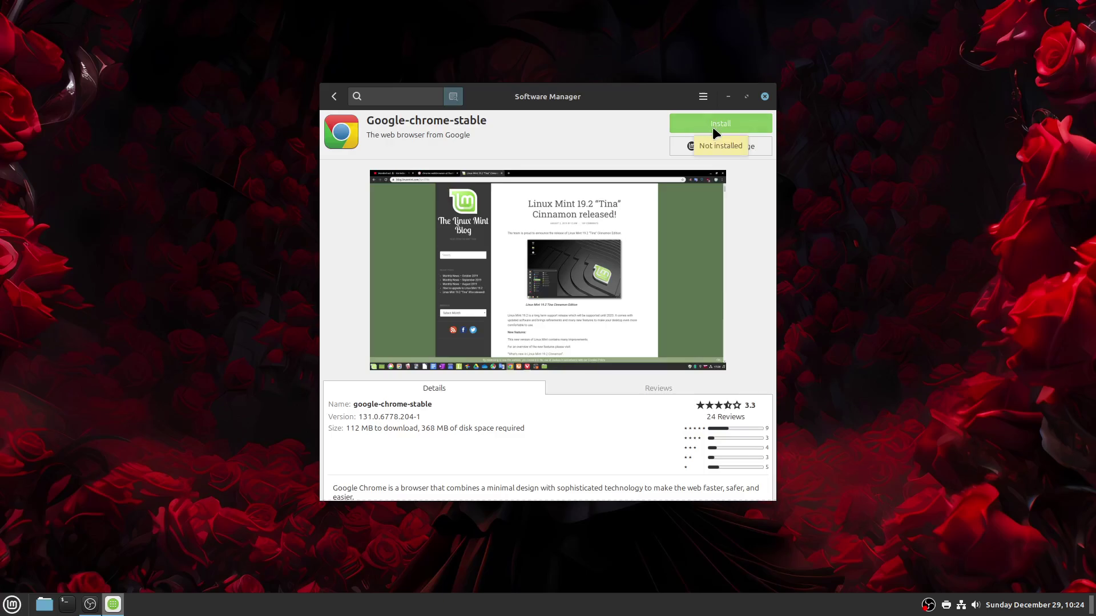
click(765, 99)
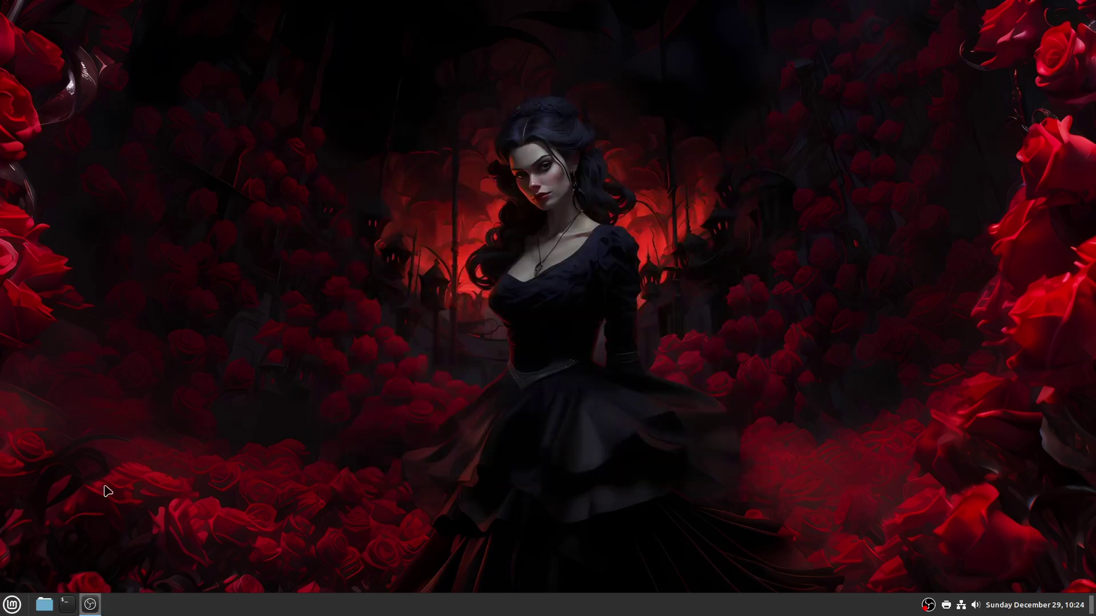
Browse the application menu's Preferences entries, then close the menu without launching anything
click(12, 605)
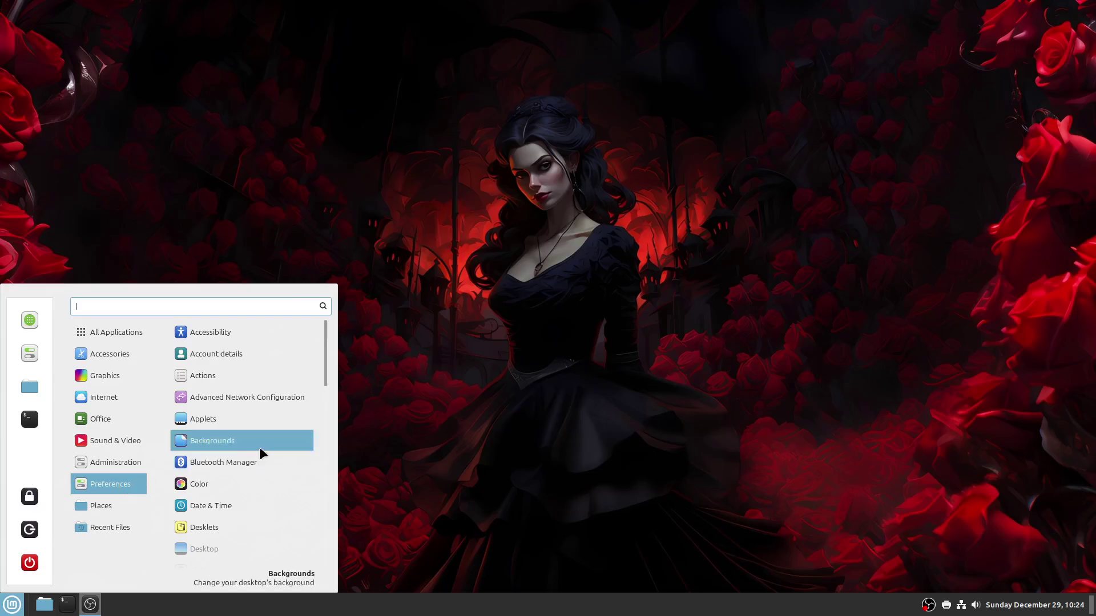
scroll(263, 452, down, 1)
scroll(261, 454, down, 2)
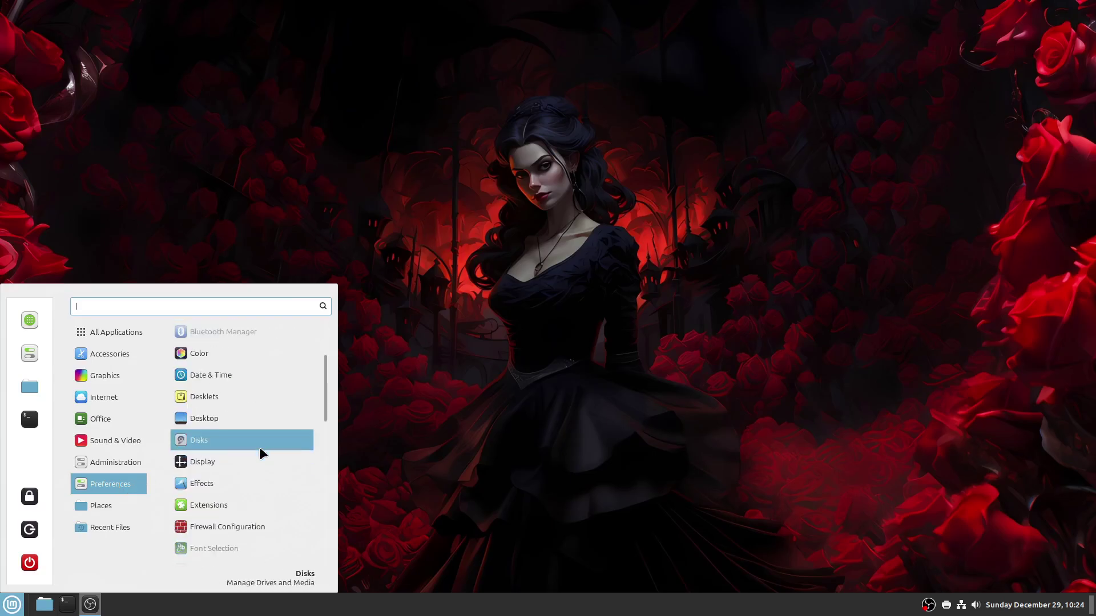
scroll(262, 454, down, 1)
scroll(262, 452, down, 2)
scroll(263, 452, down, 2)
click(562, 452)
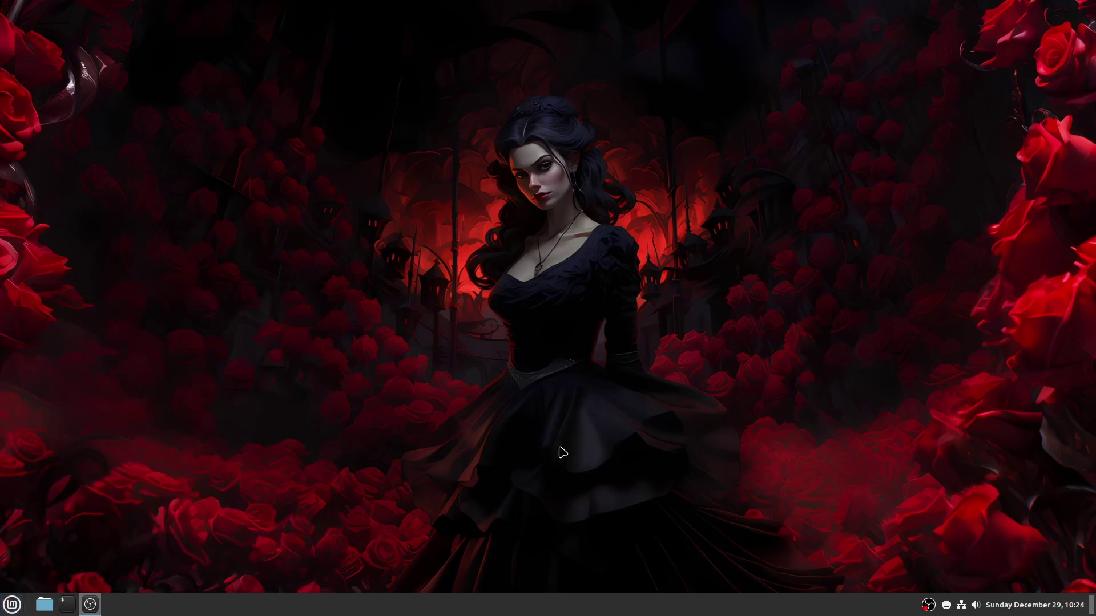
Open Printers from the tray and bring up Brother_HL_L2340D_series properties
click(949, 608)
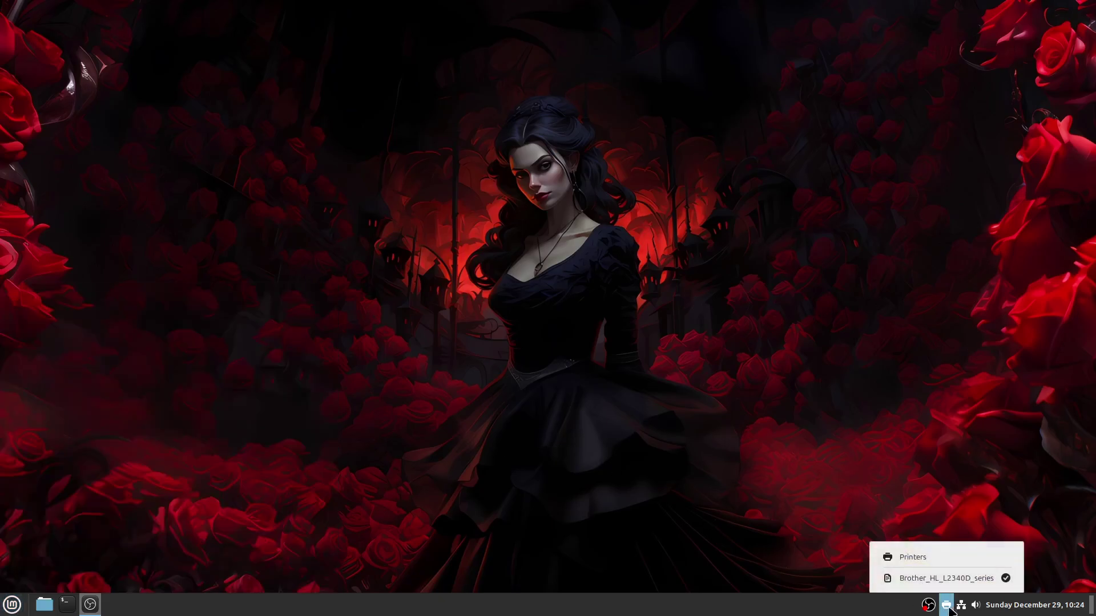
click(930, 558)
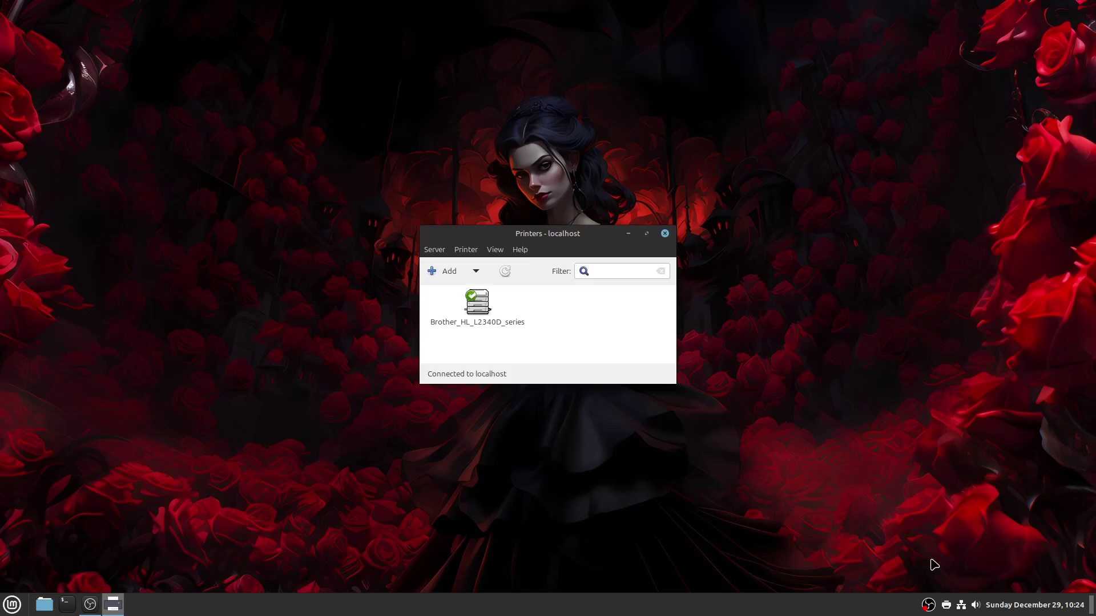
right_click(482, 309)
click(528, 317)
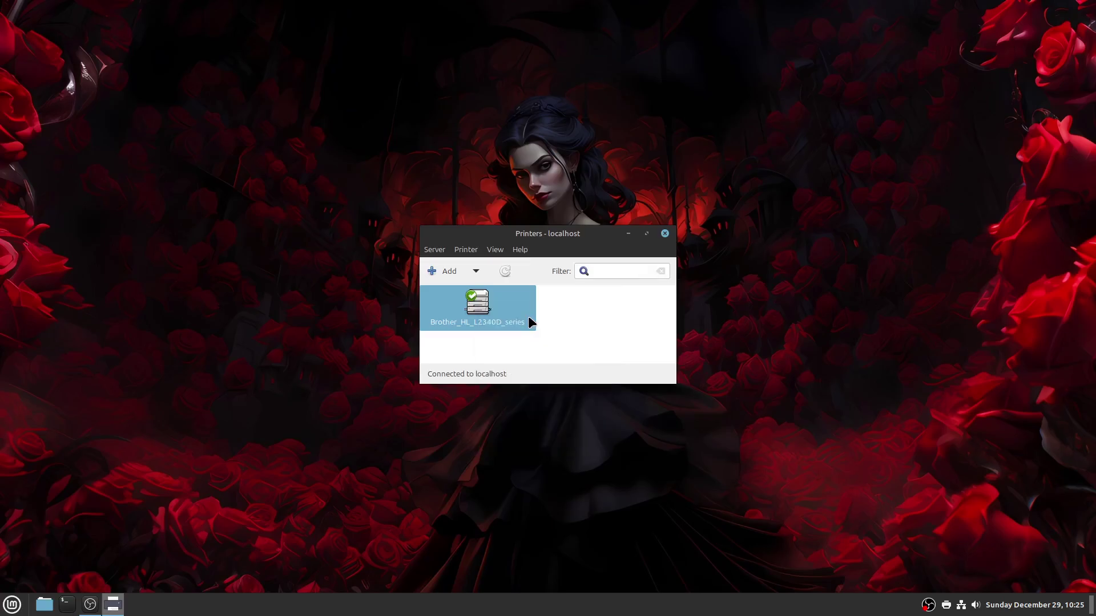
Browse the printer's Policies and Access Control pages, then cancel without saving
click(410, 248)
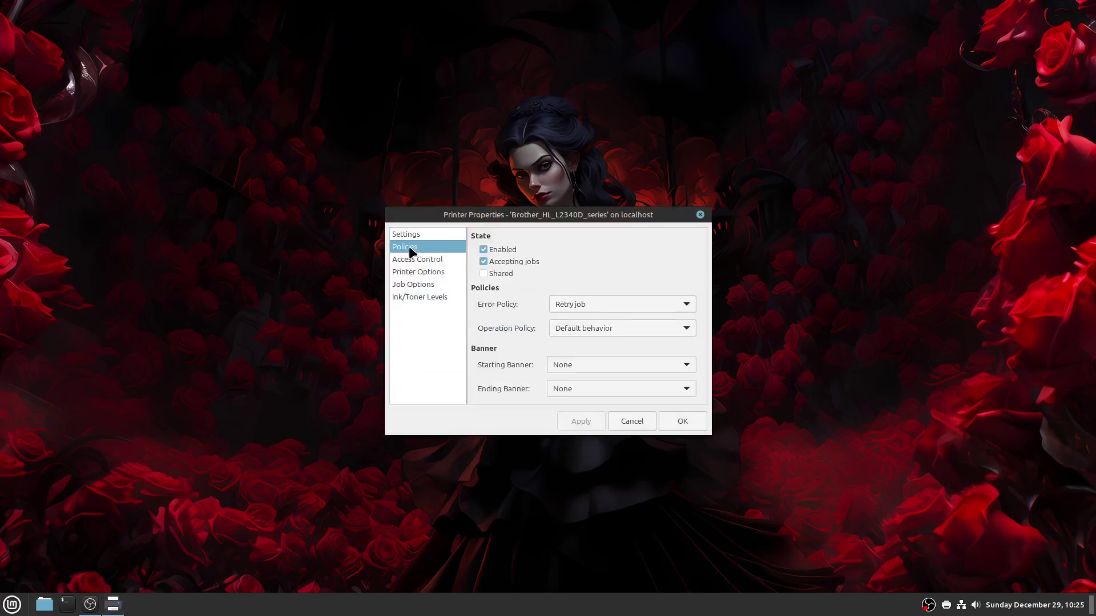
click(411, 260)
click(408, 235)
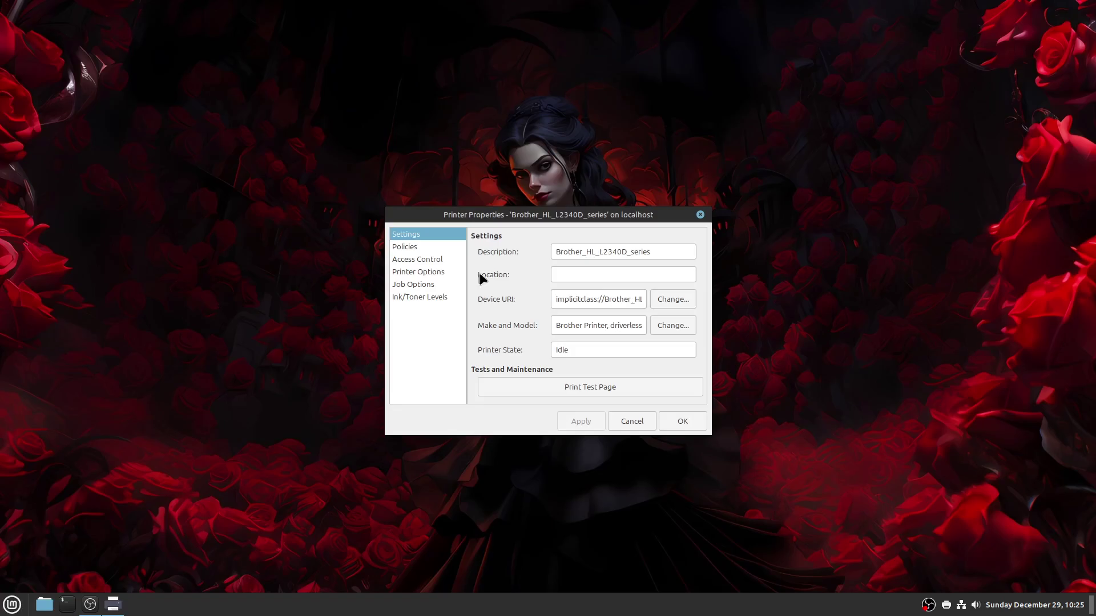
click(633, 420)
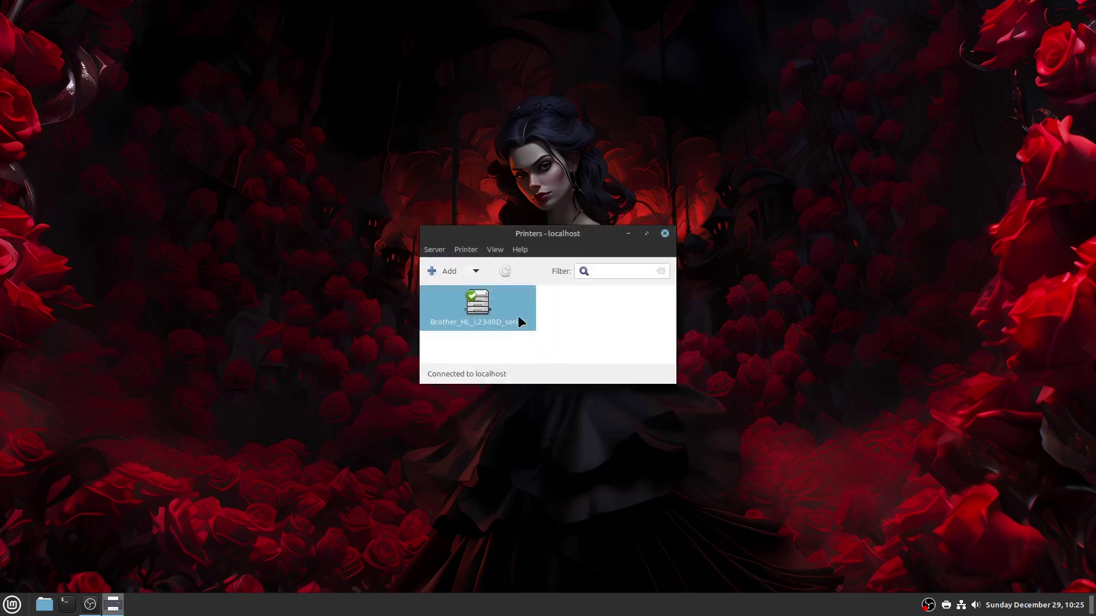
Dismiss the printer's context menu without sharing, and open the Server menu
right_click(476, 306)
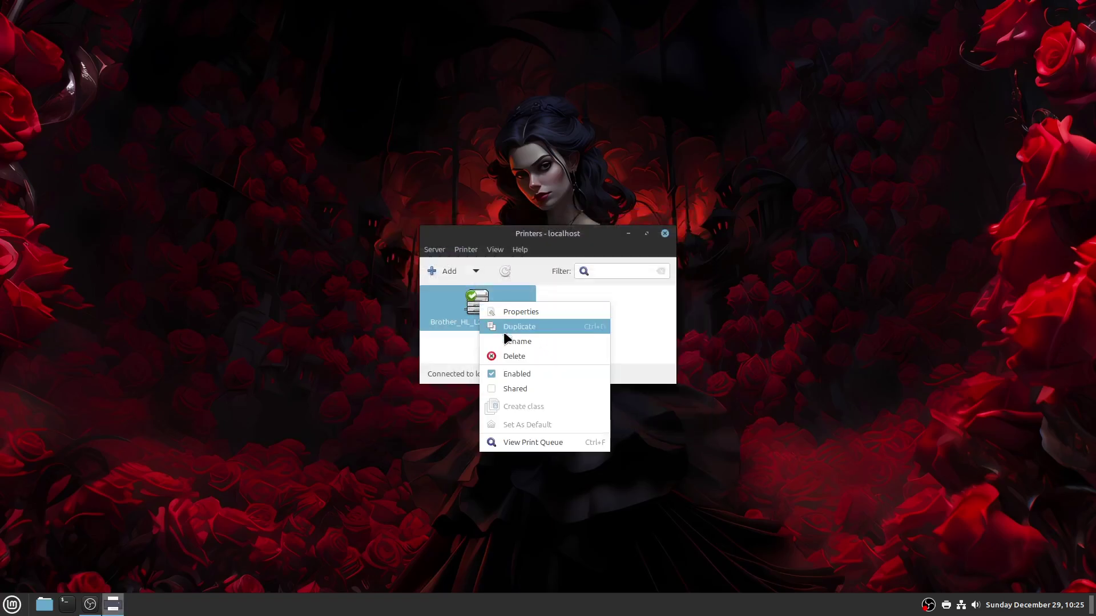
click(665, 313)
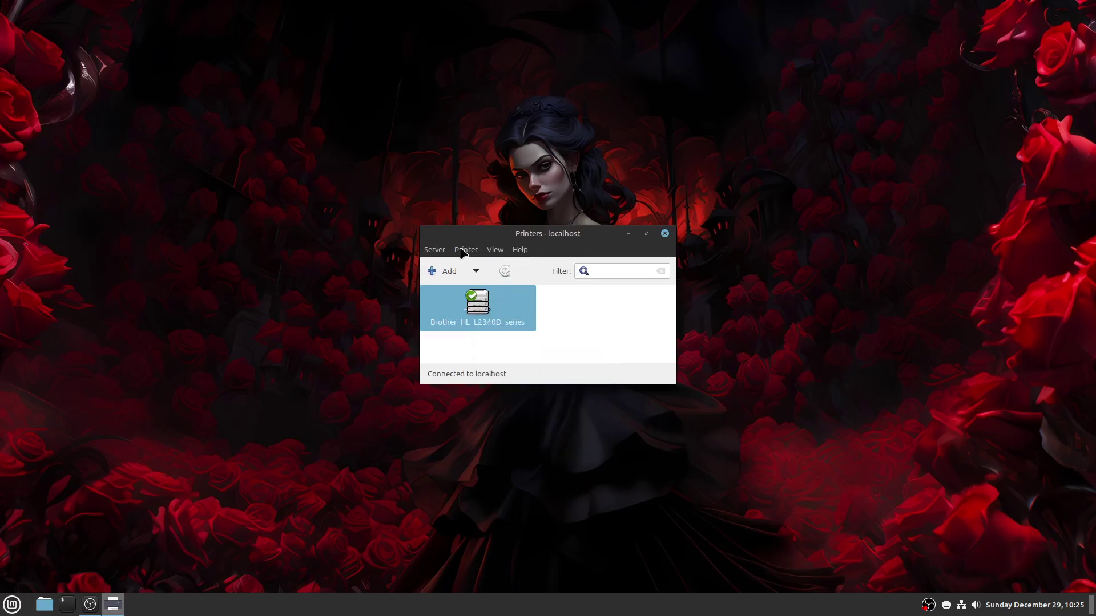
click(434, 249)
View Server Settings, cancel without changes, and close the Printers window
click(435, 290)
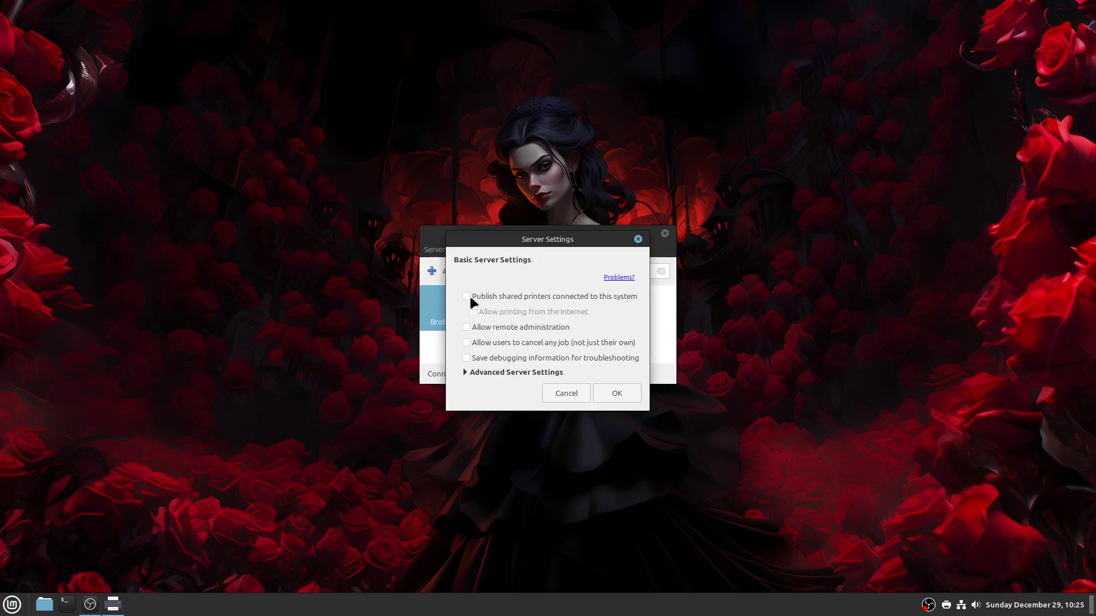
click(566, 392)
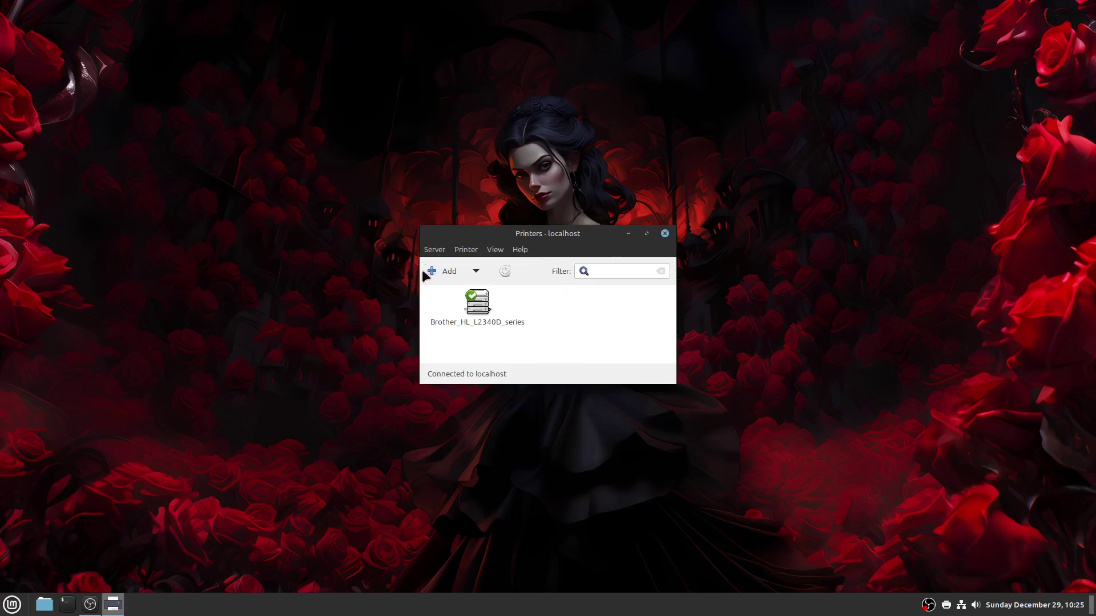
click(665, 236)
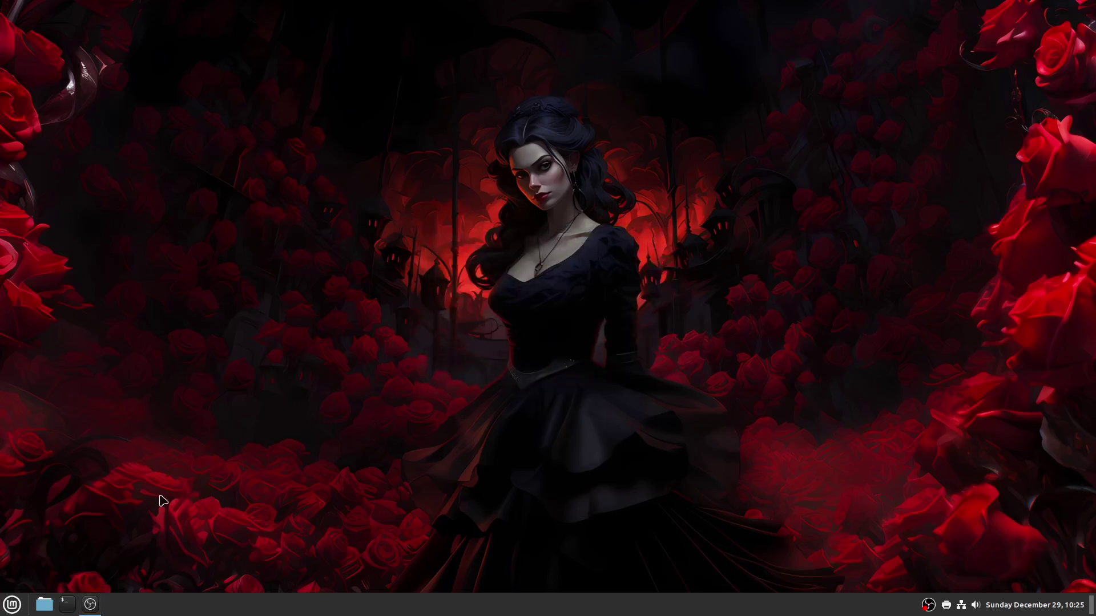
Open Cinnamon Menu Editor from the Menu button, review and close it, then open the menu
right_click(13, 610)
key(Escape)
right_click(12, 608)
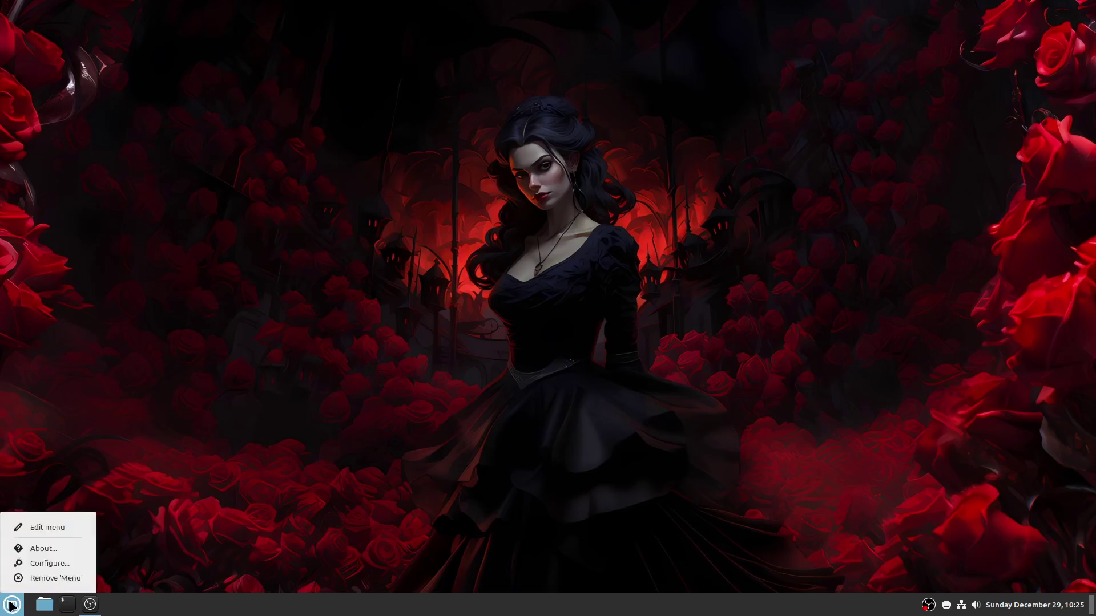
click(62, 525)
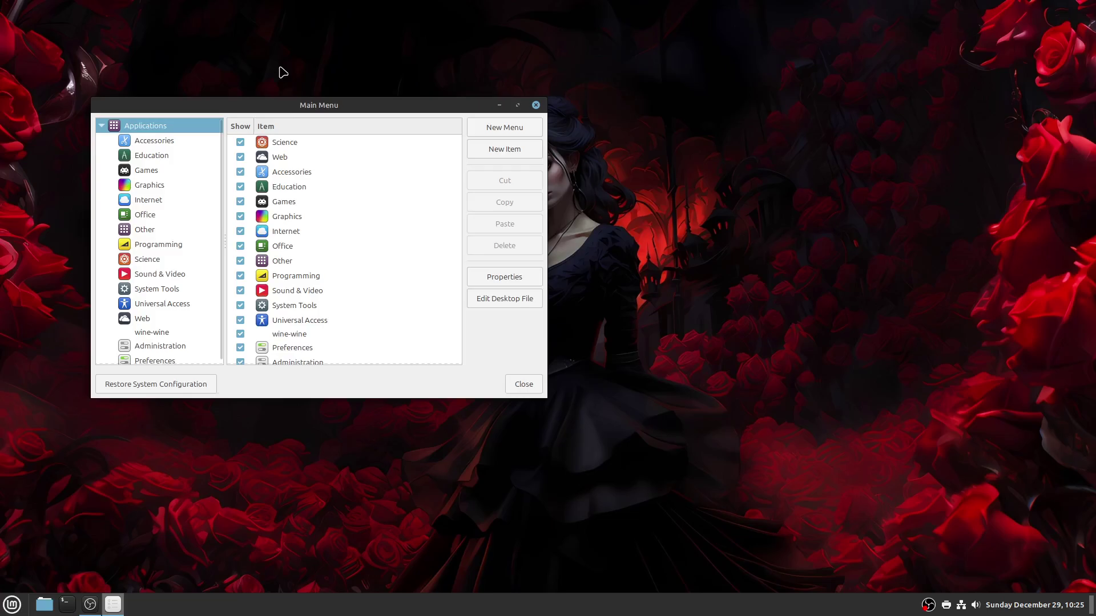
drag(289, 111, 379, 108)
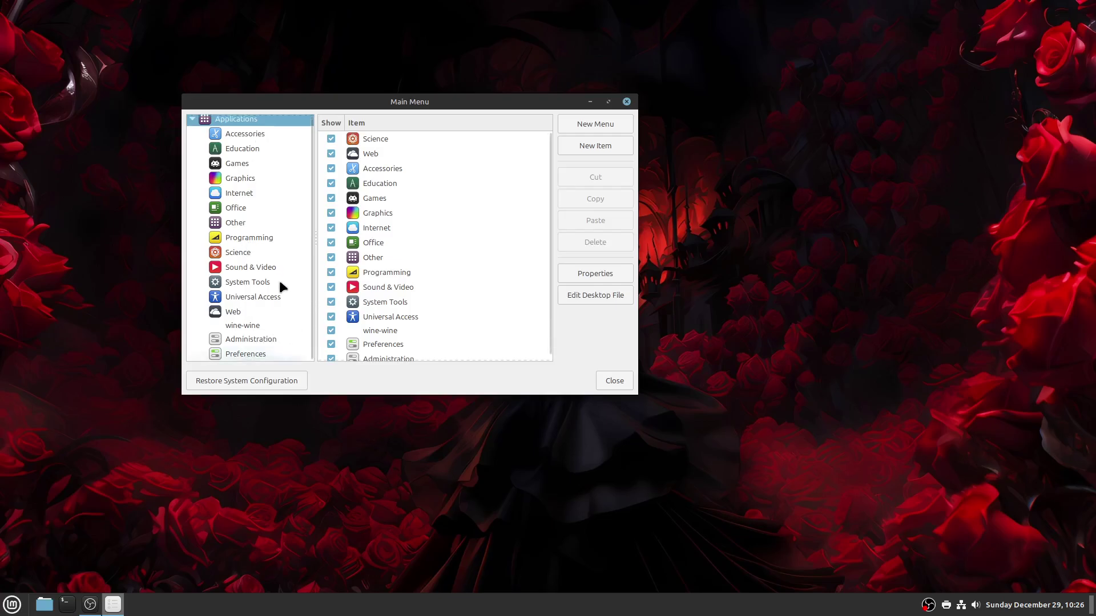
scroll(452, 272, down, 1)
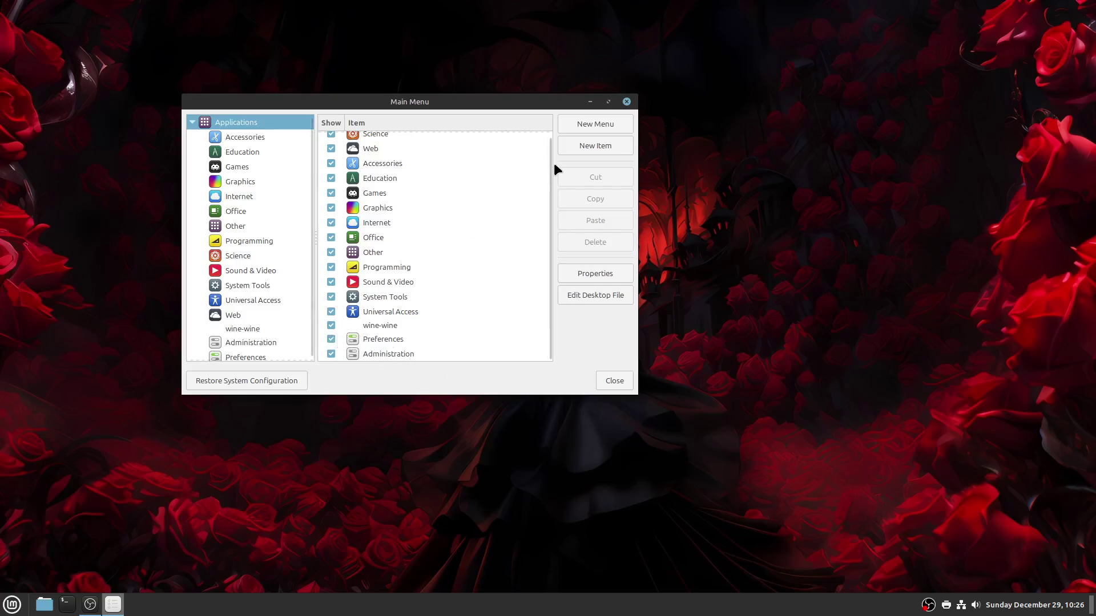
click(616, 383)
click(12, 605)
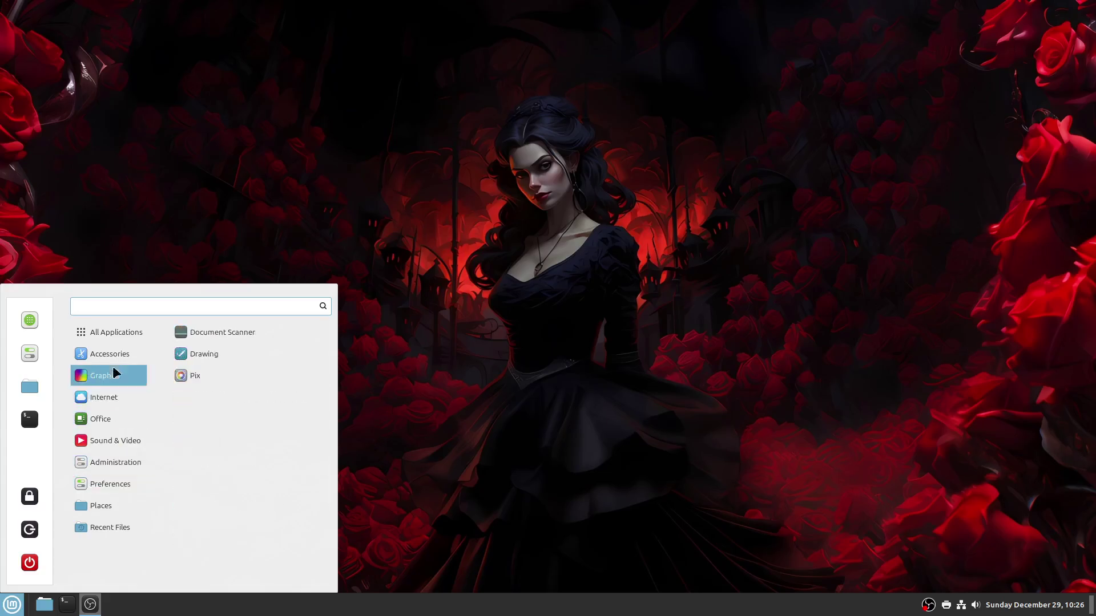
mouse_move(110, 332)
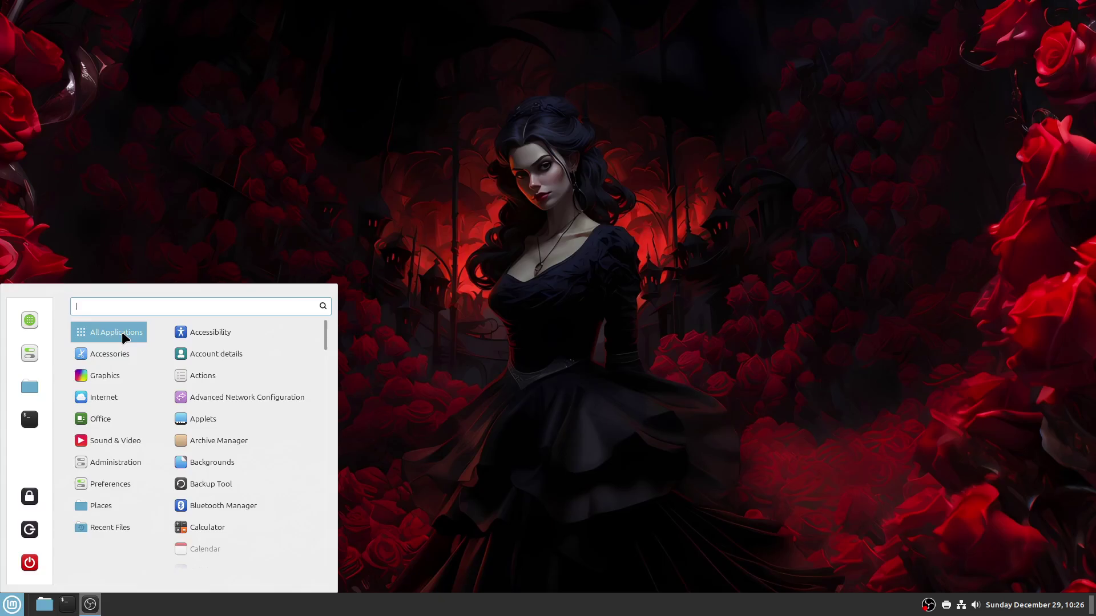
scroll(241, 410, down, 2)
scroll(241, 411, down, 1)
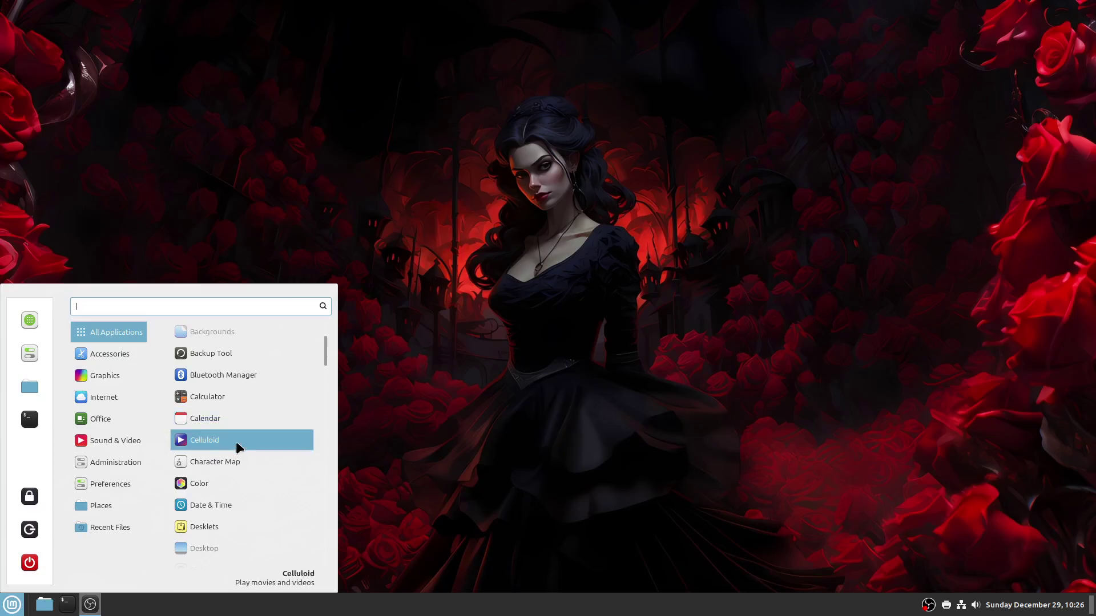
scroll(238, 448, down, 5)
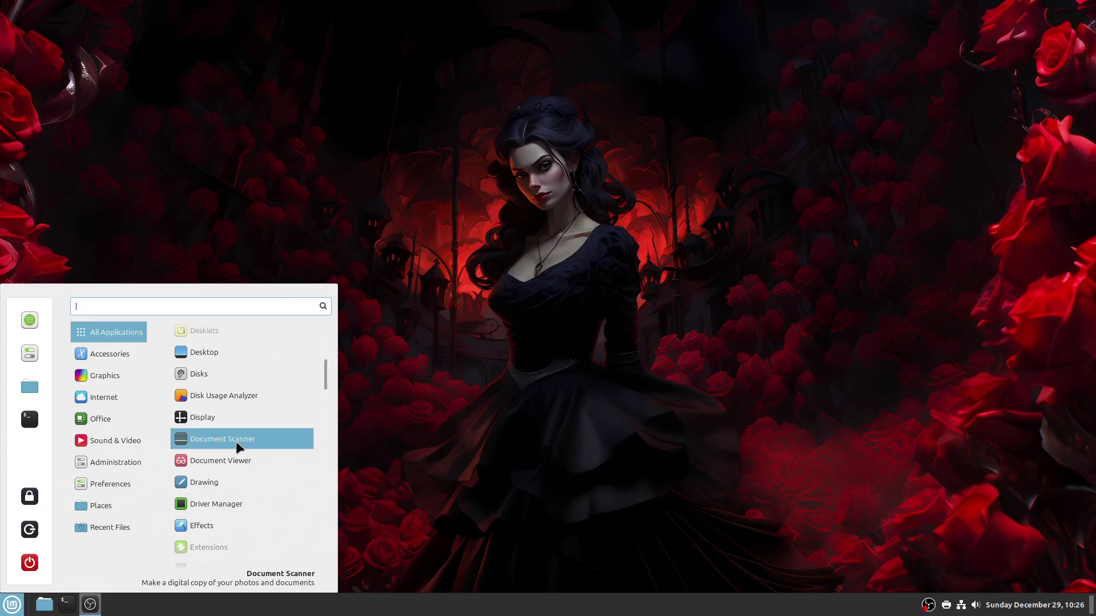
Launch Disk Usage Analyzer, scan the 17.2 GB mint filesystem, then close it
click(199, 400)
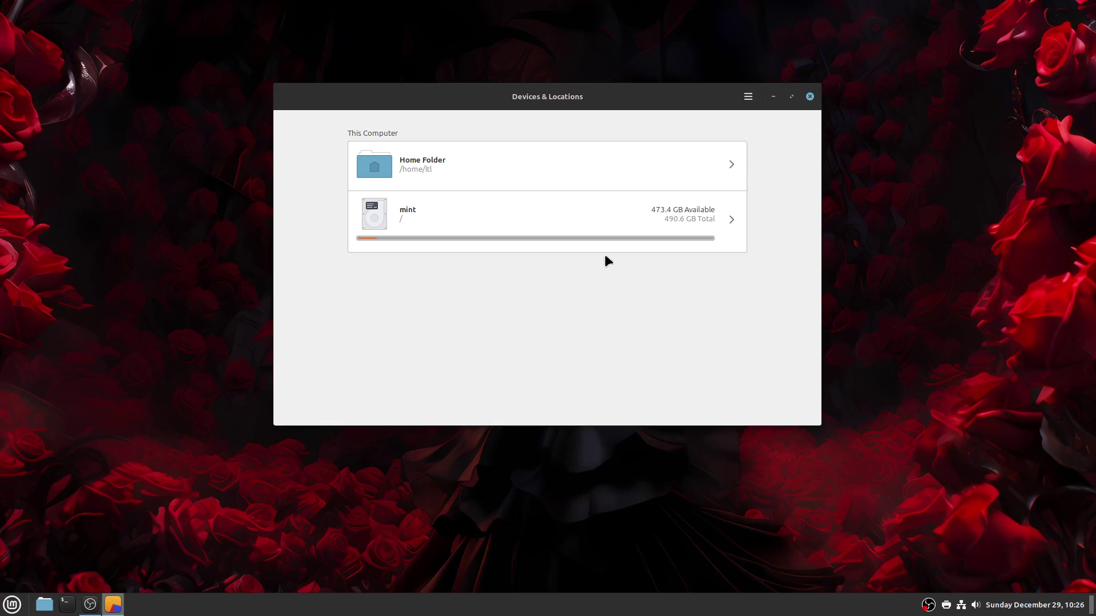
click(645, 206)
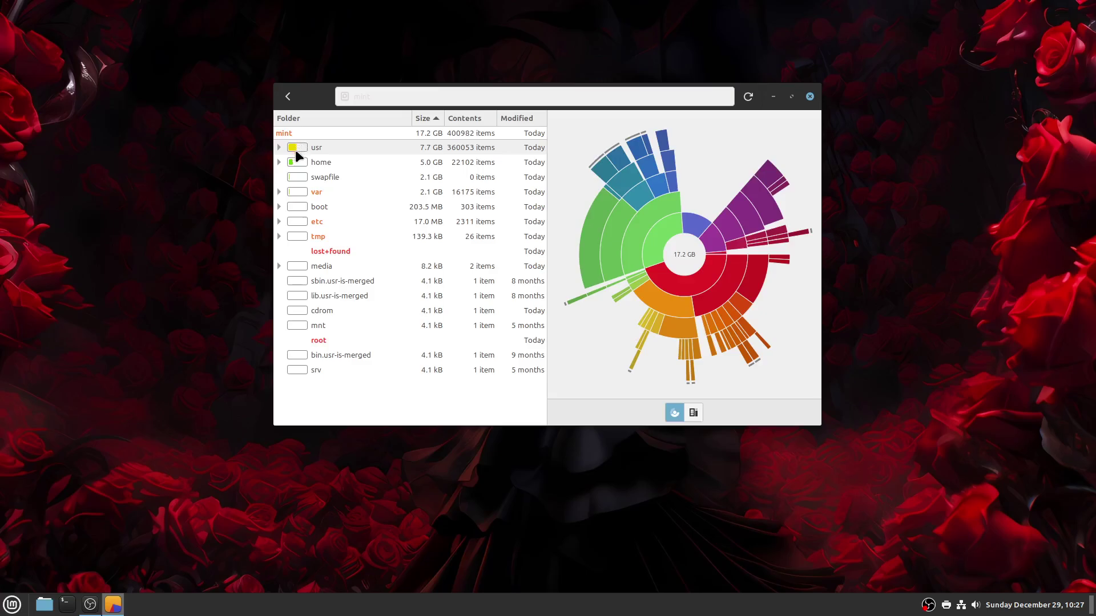
click(811, 97)
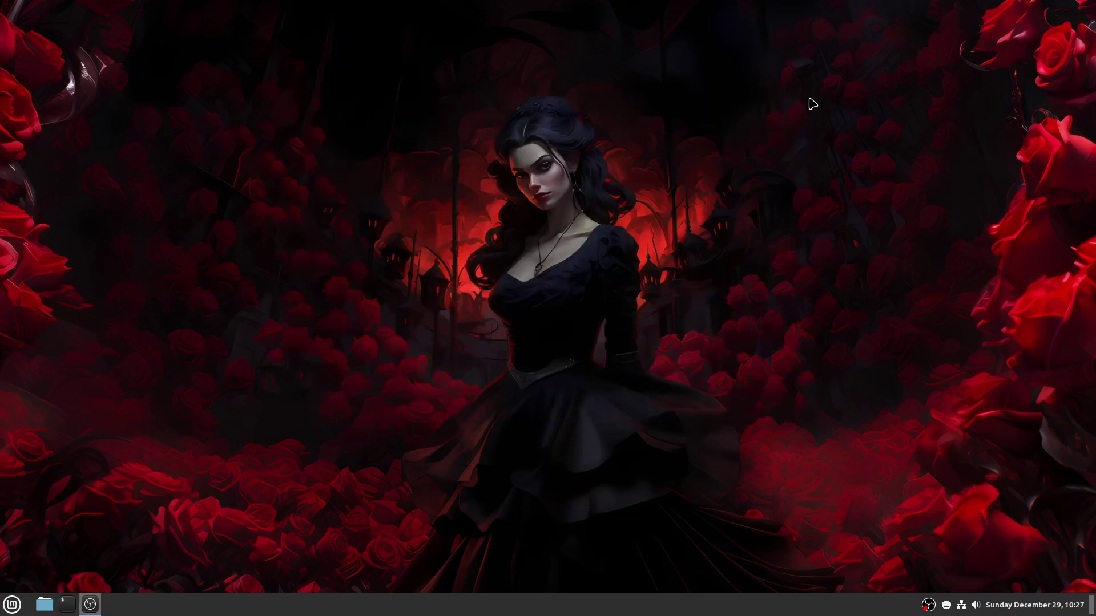
click(11, 605)
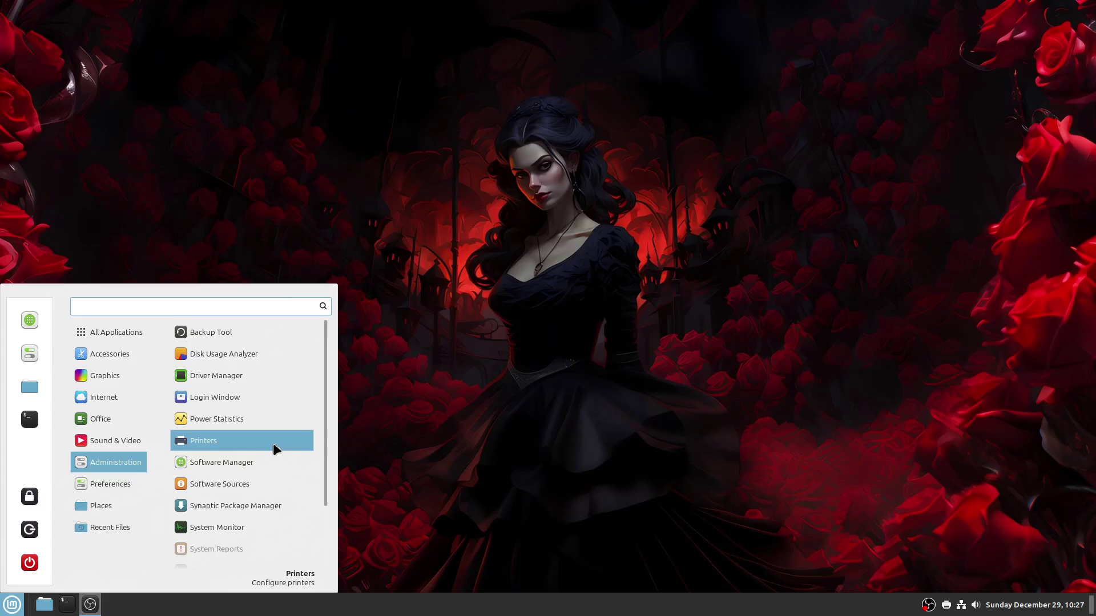
scroll(270, 450, down, 2)
scroll(257, 451, down, 2)
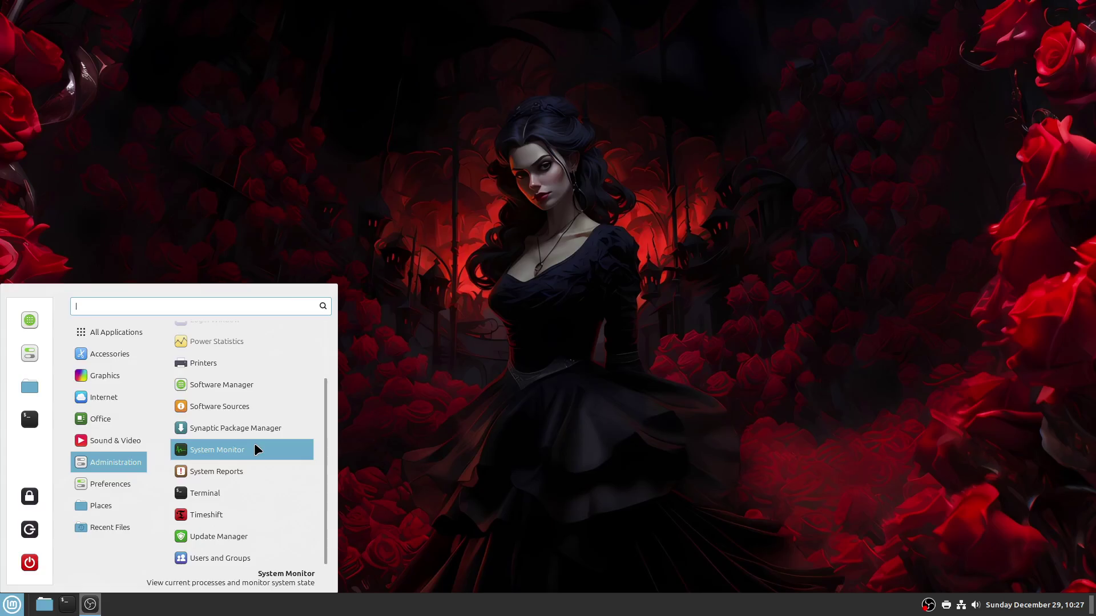
scroll(254, 451, up, 3)
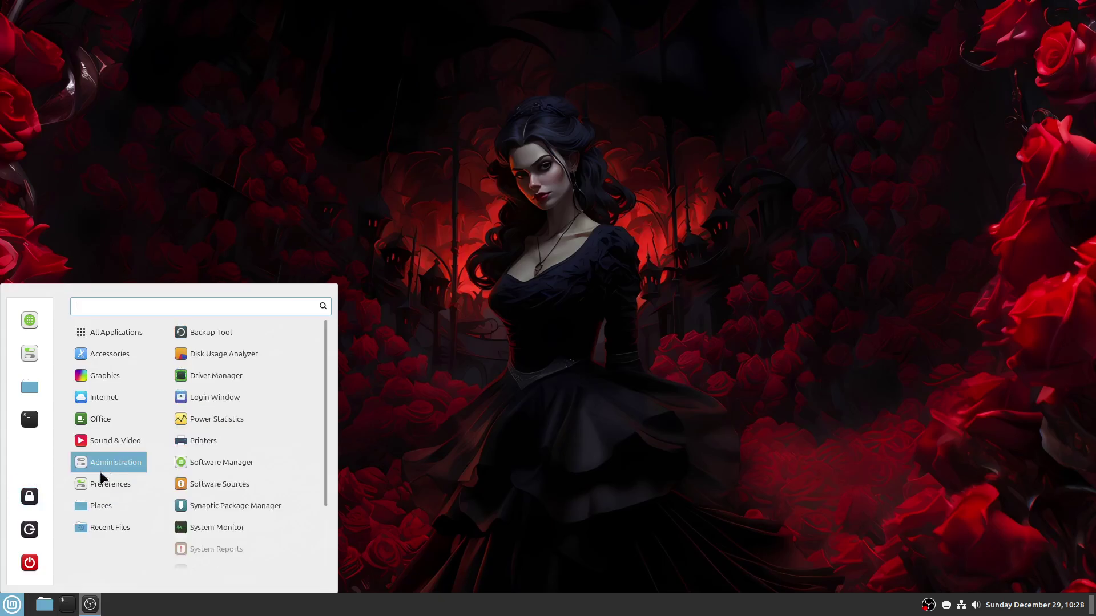
click(520, 434)
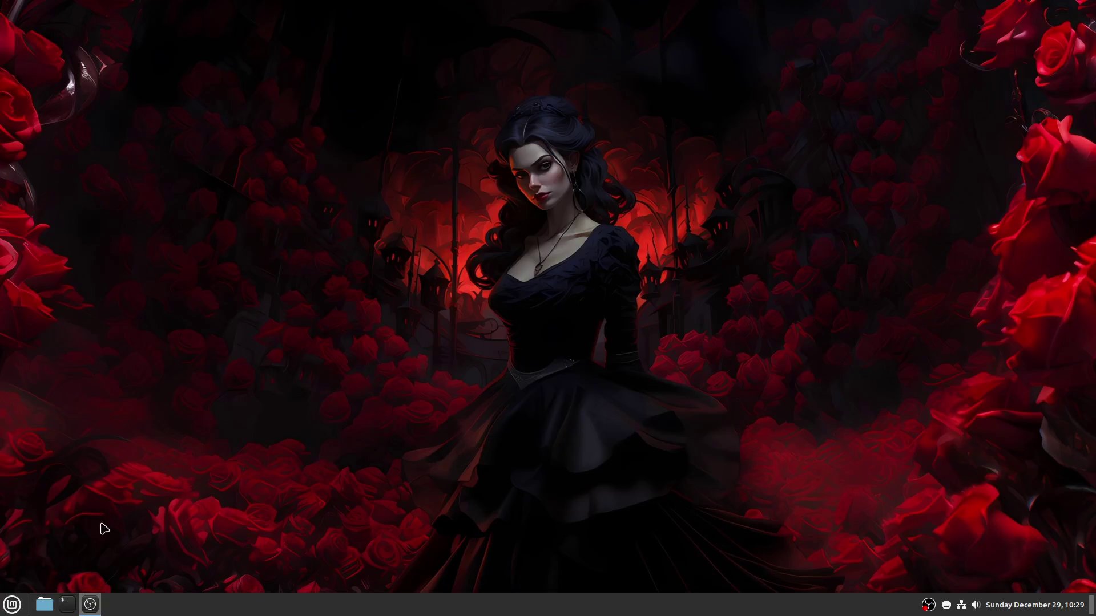
Open Welcome Screen's First Steps from the Mint menu and launch Update Manager
click(13, 607)
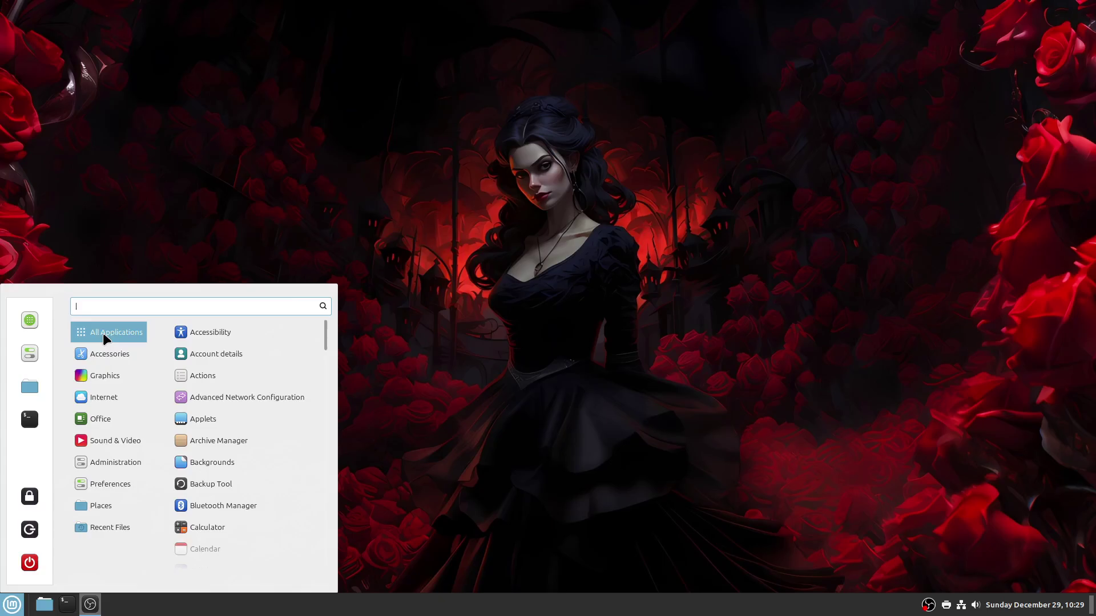
scroll(252, 360, down, 3)
scroll(244, 381, down, 3)
scroll(236, 396, down, 2)
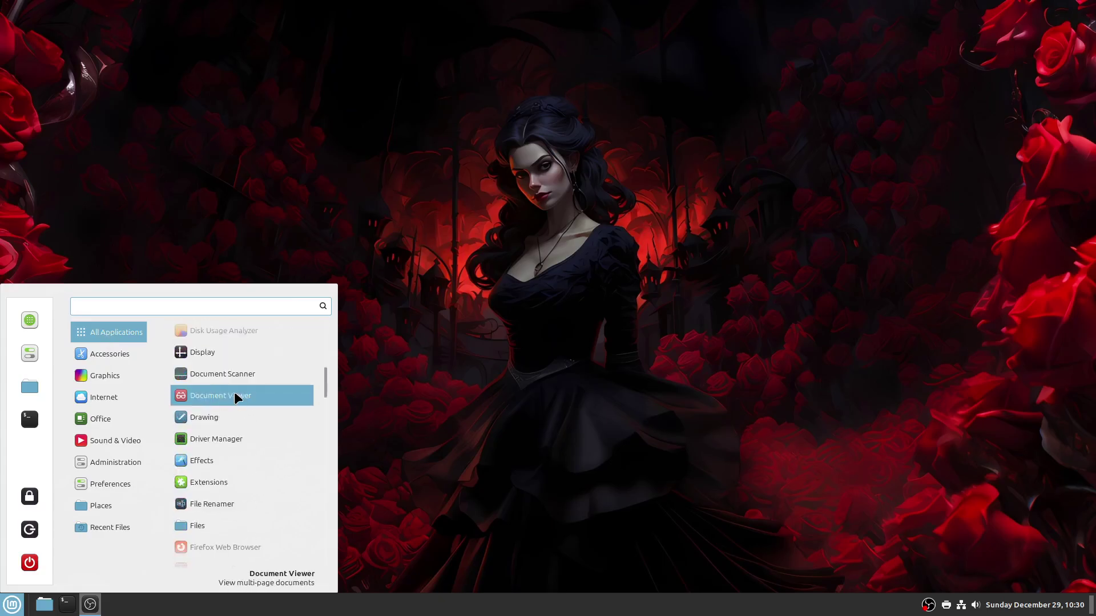
scroll(236, 397, down, 3)
scroll(236, 396, down, 3)
scroll(236, 397, down, 3)
scroll(236, 396, down, 1)
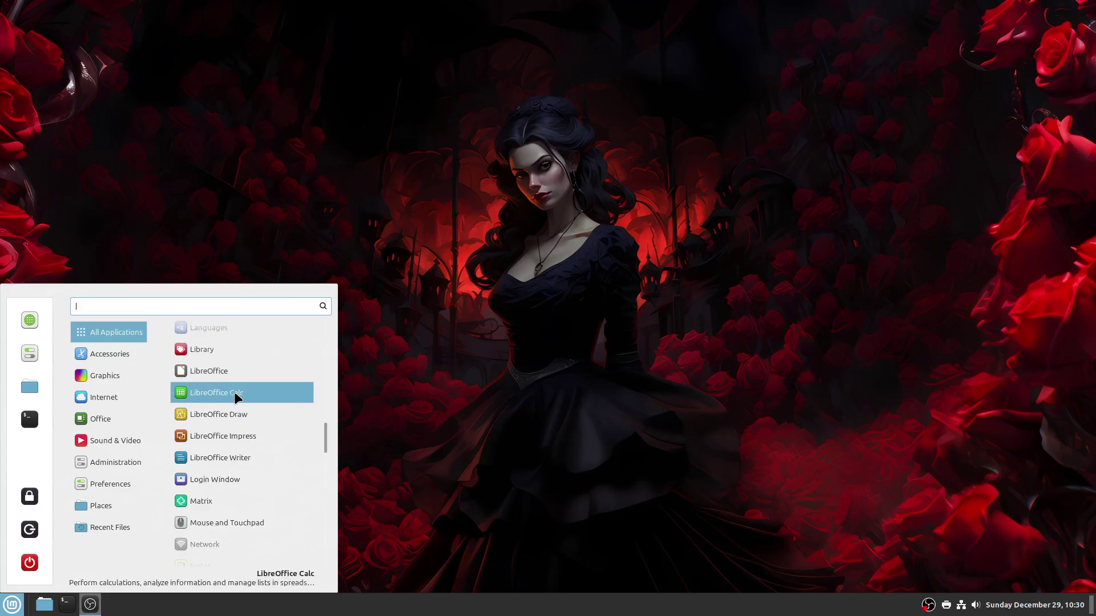
scroll(236, 396, down, 2)
scroll(237, 397, down, 3)
scroll(237, 396, down, 3)
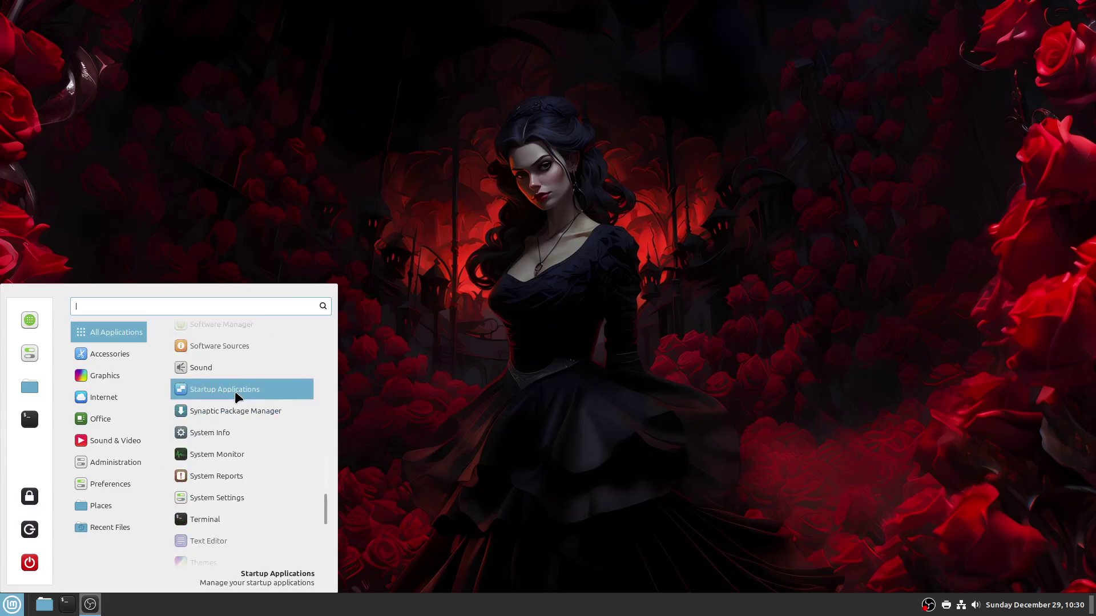
scroll(237, 397, down, 3)
scroll(239, 394, down, 3)
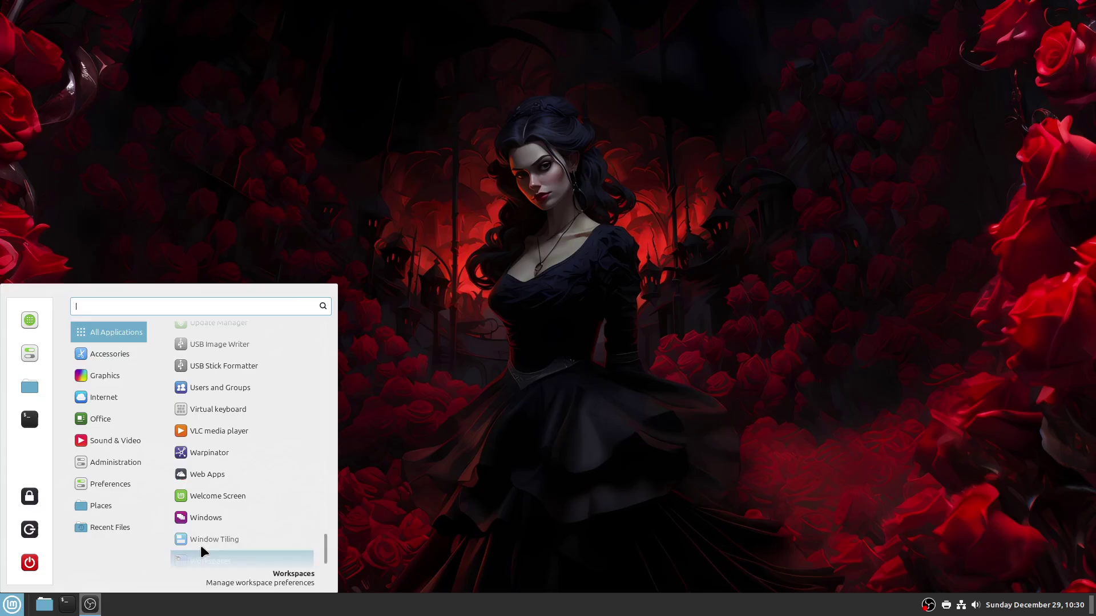
click(226, 501)
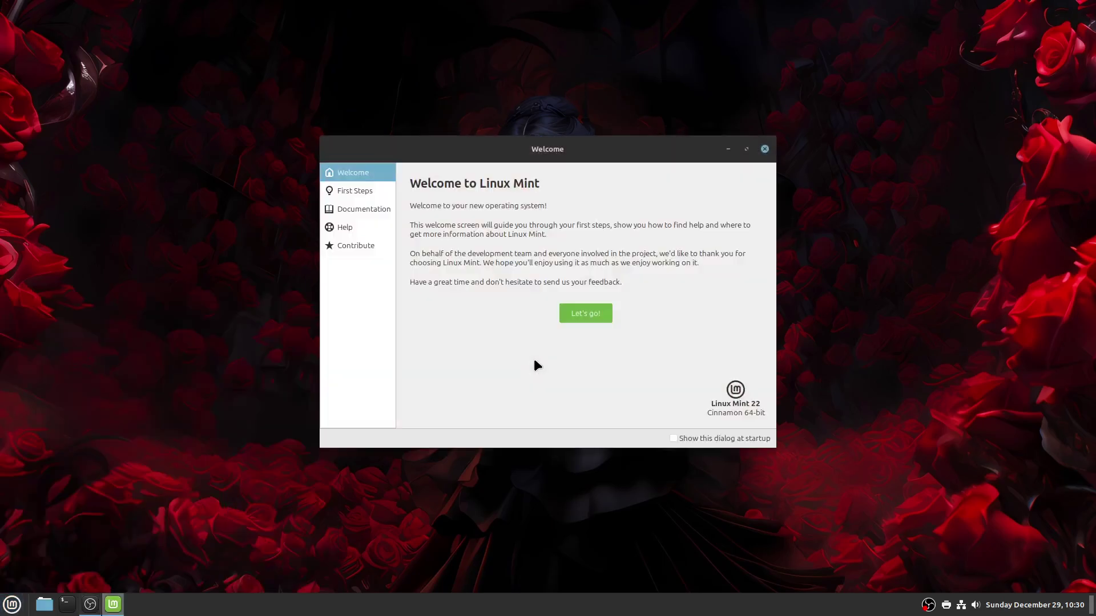
click(579, 311)
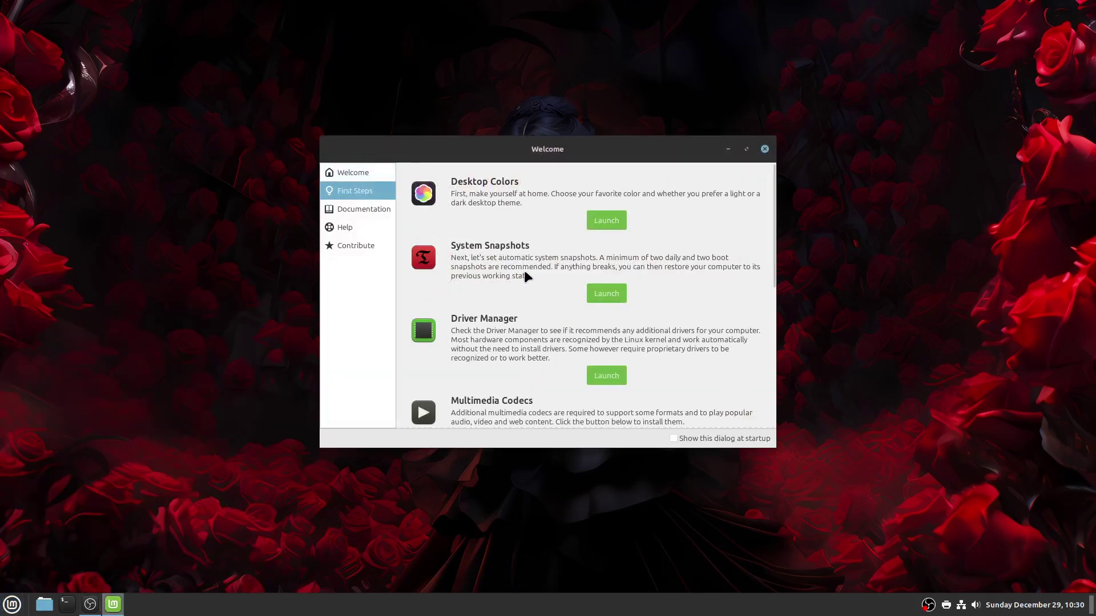
scroll(525, 269, down, 3)
scroll(525, 269, down, 1)
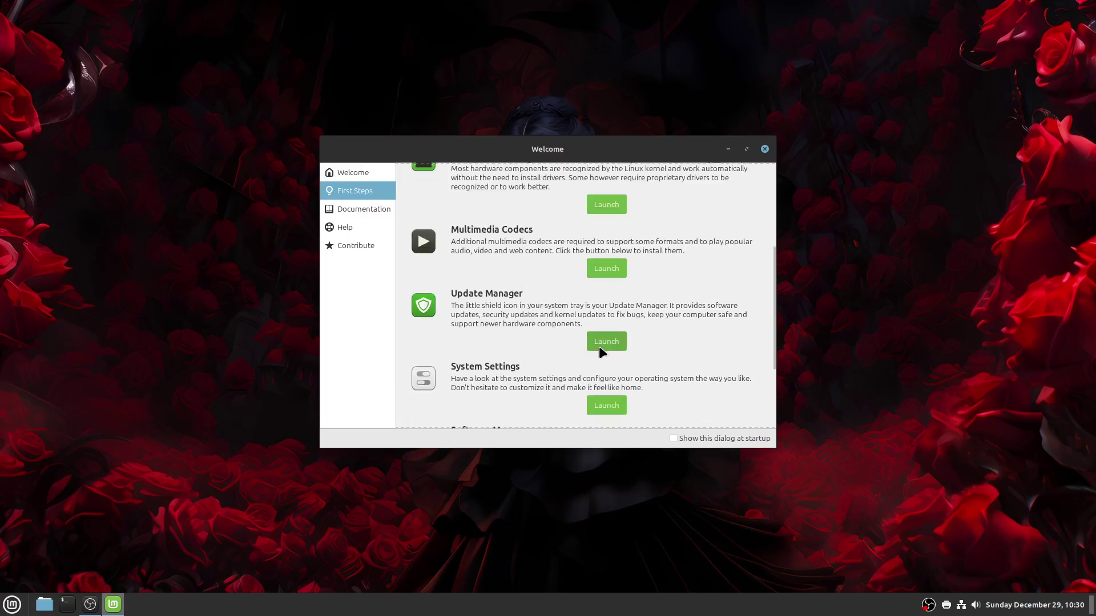
click(599, 346)
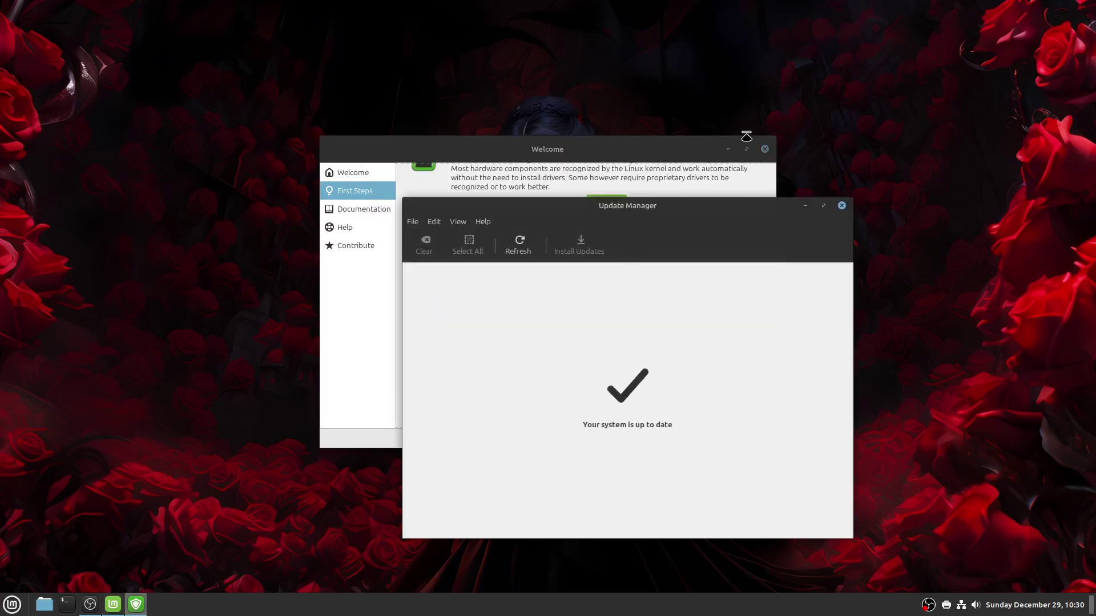
Close the Welcome screen and shift Update Manager slightly left, briefly checking the applications menu
click(764, 149)
mouse_move(667, 205)
mouse_down()
mouse_move(630, 205)
mouse_move(628, 194)
mouse_up()
click(12, 604)
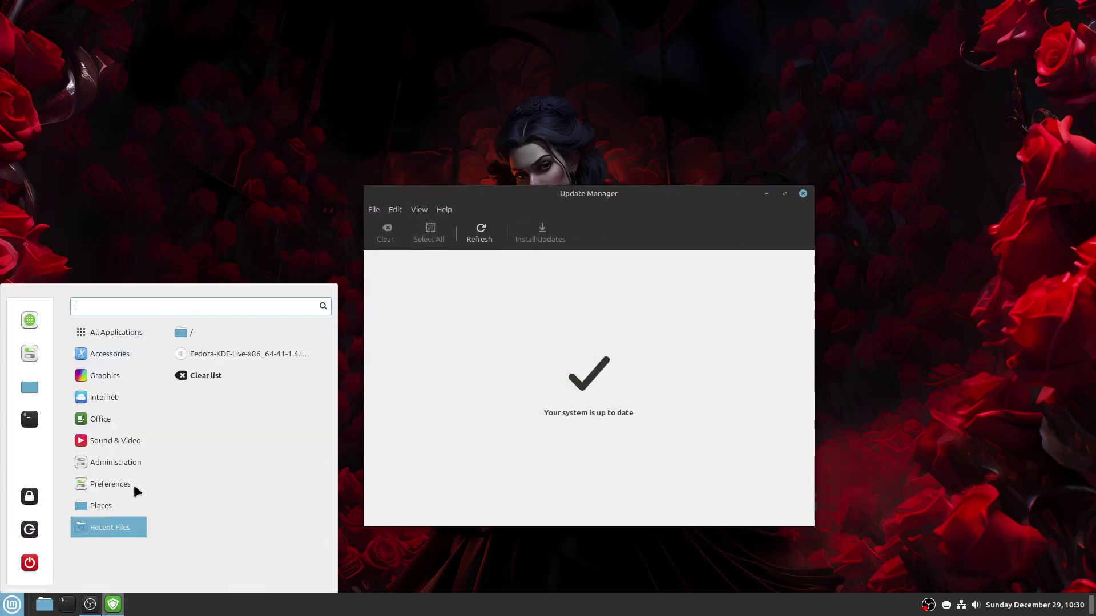
scroll(244, 467, down, 2)
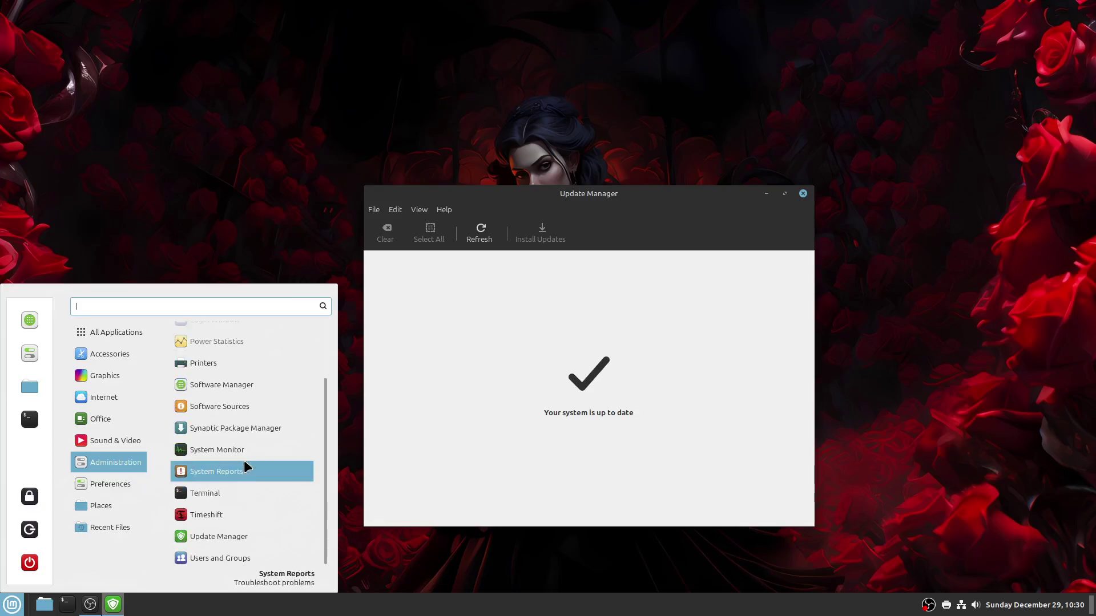
click(423, 334)
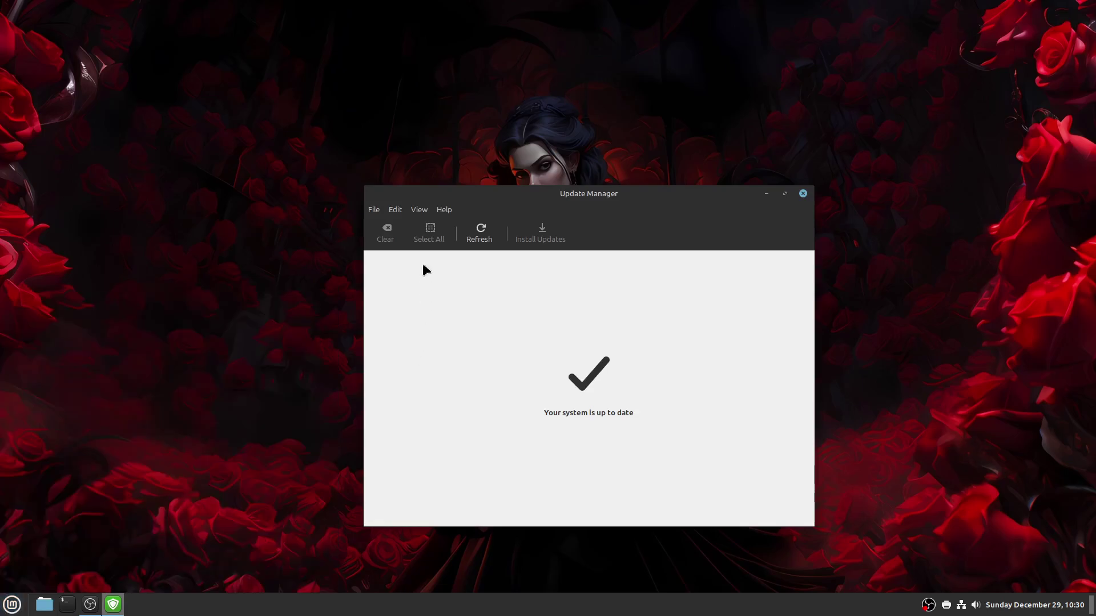
View Update Manager's history of updates, then close it
click(420, 210)
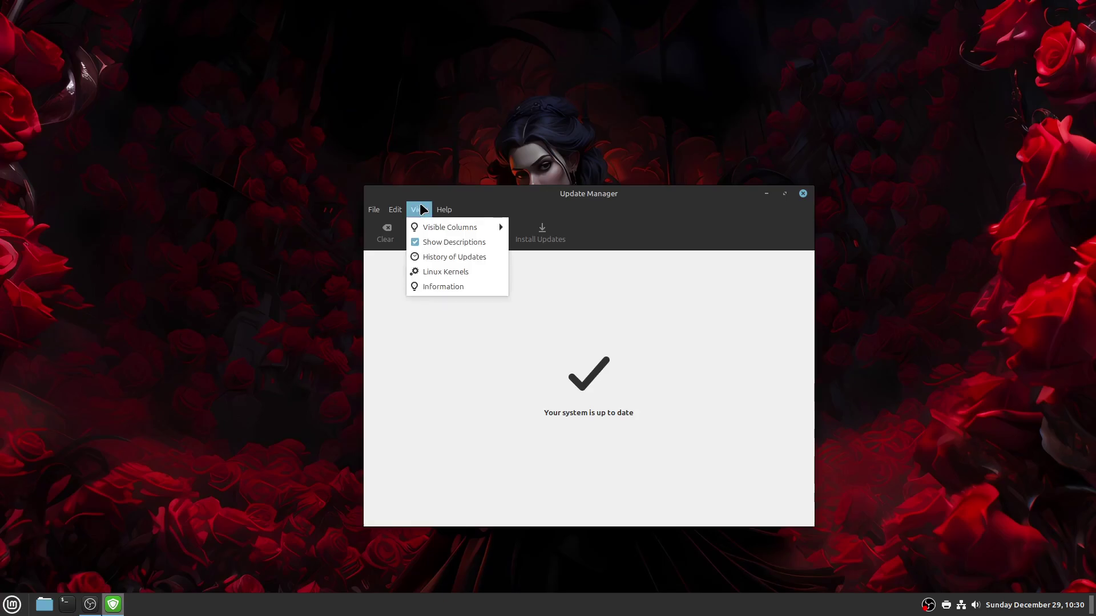
click(418, 258)
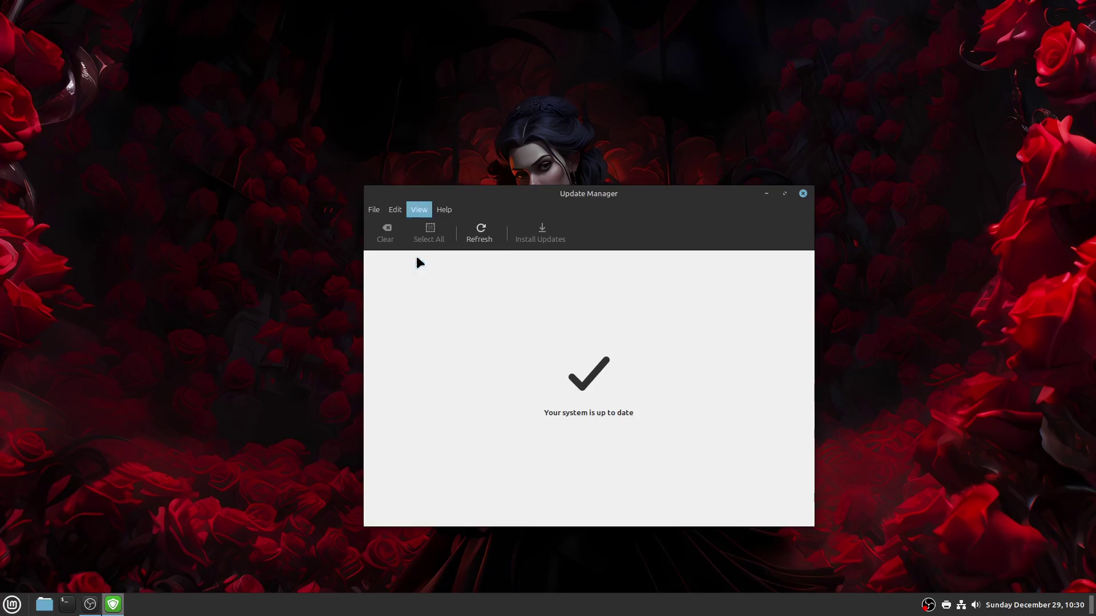
click(792, 440)
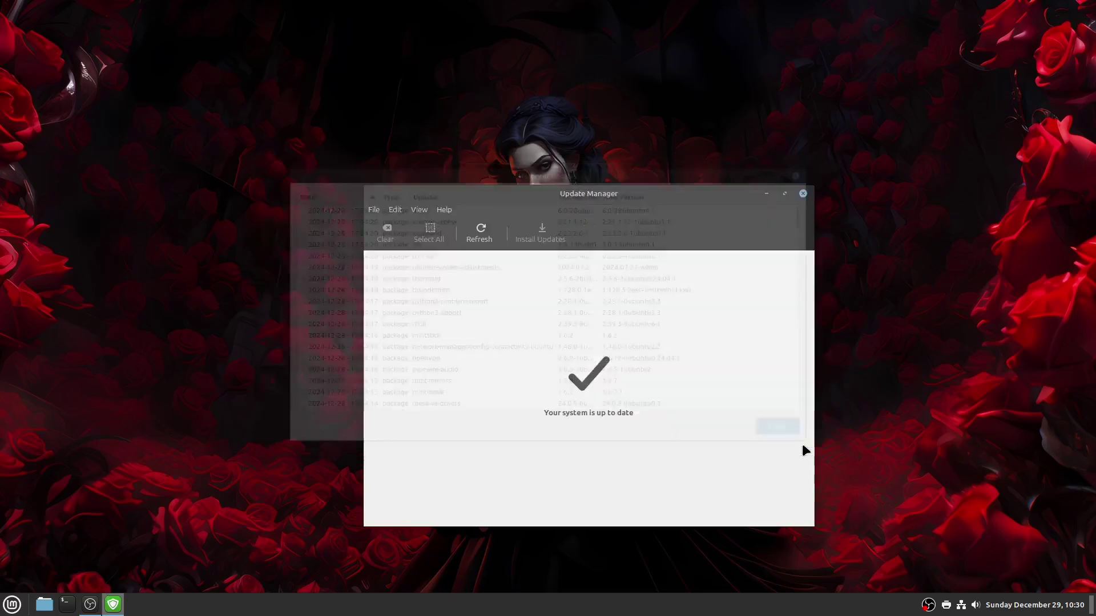
Check the information log, then open the Linux Kernels list showing its caution warning
click(420, 211)
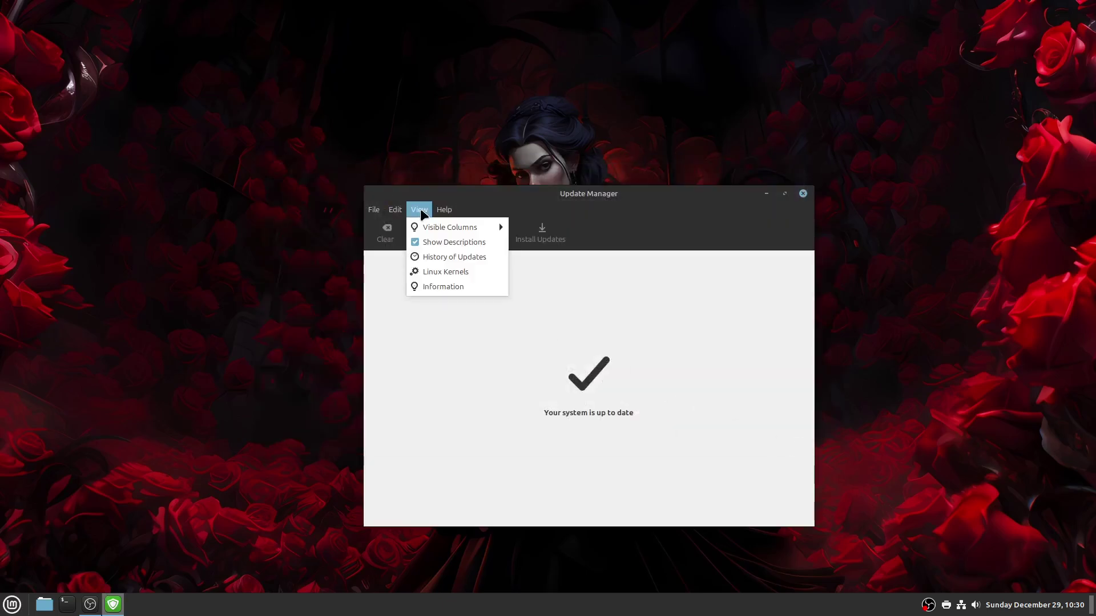
click(418, 285)
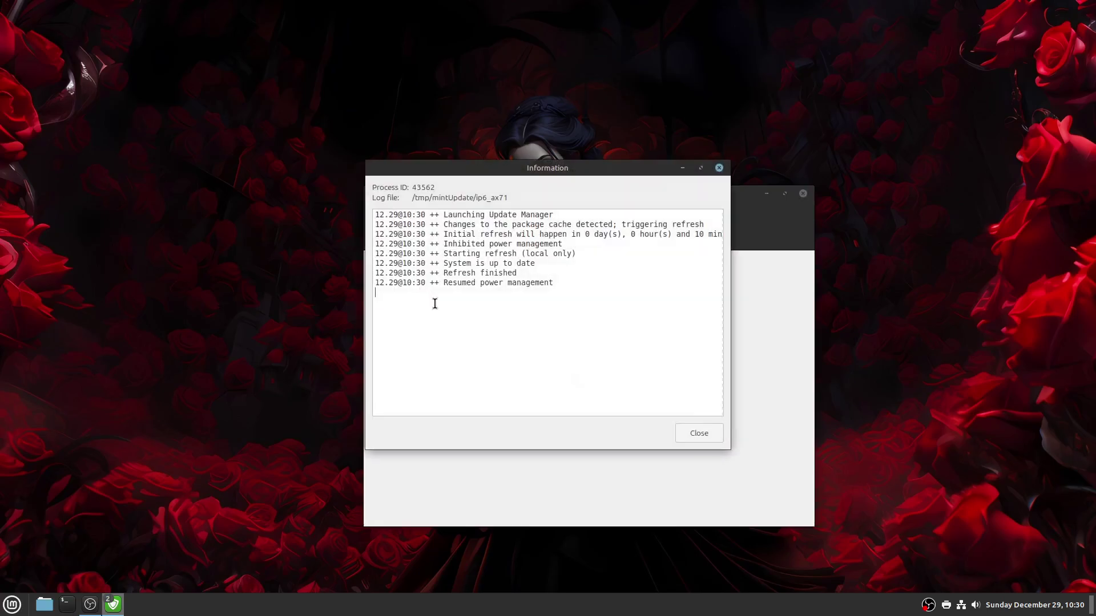
click(694, 428)
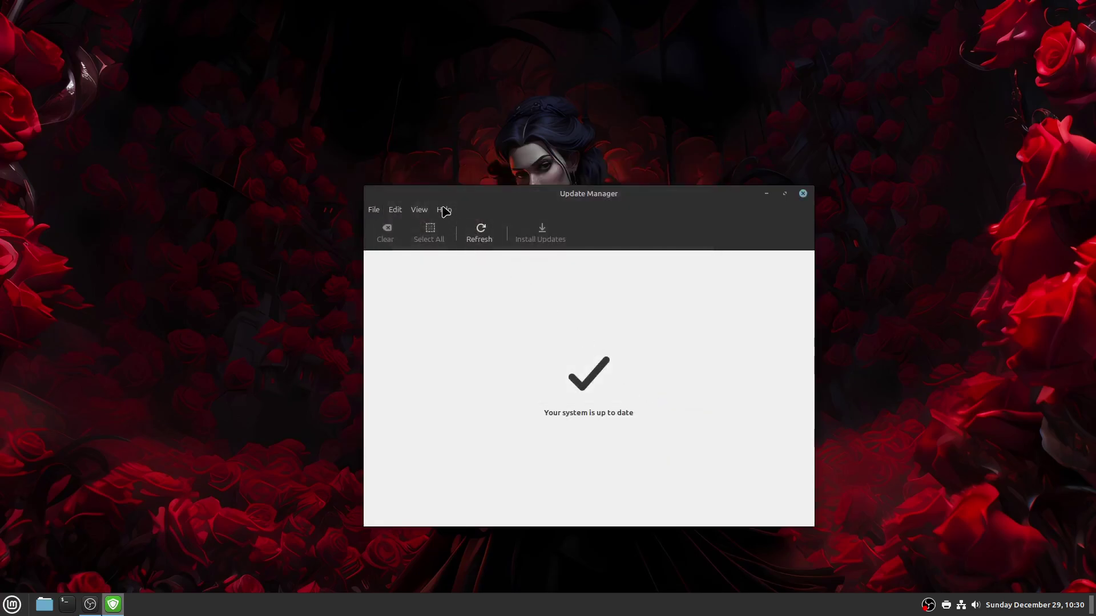
click(418, 209)
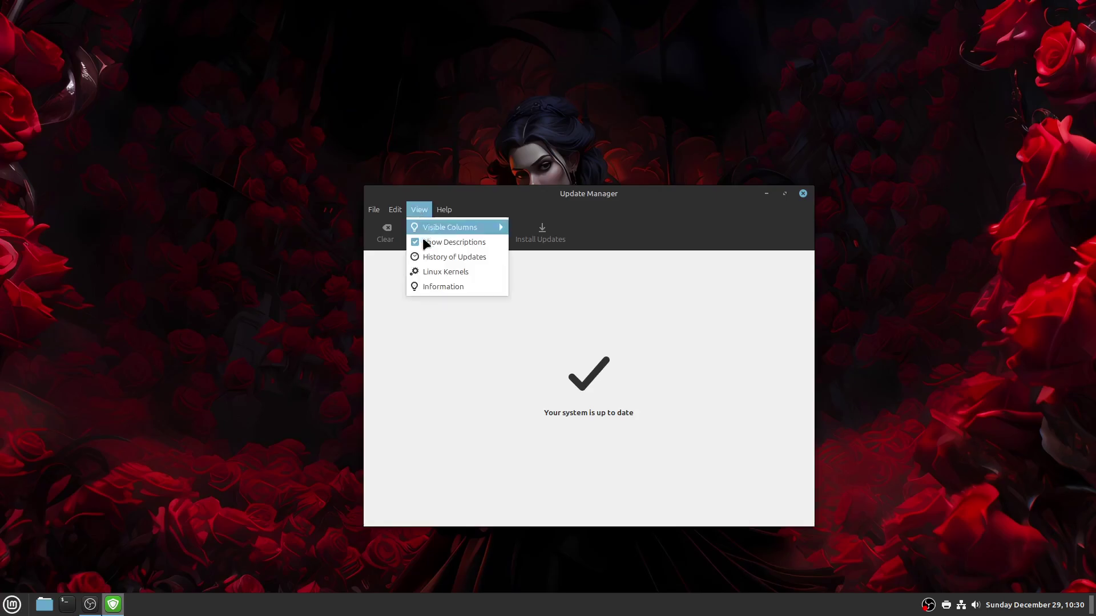
click(422, 271)
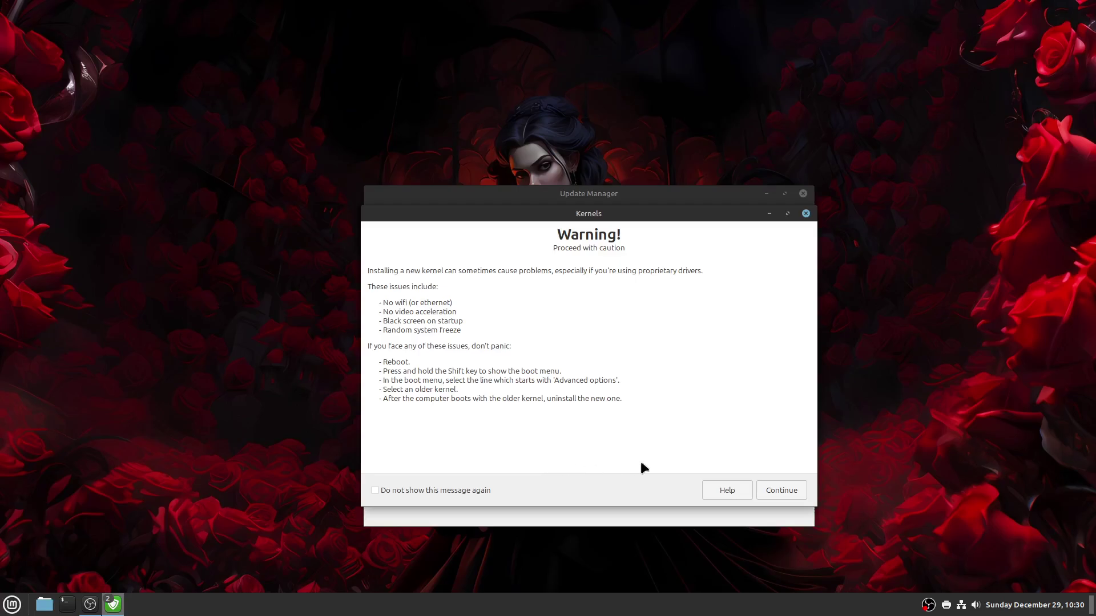
click(777, 492)
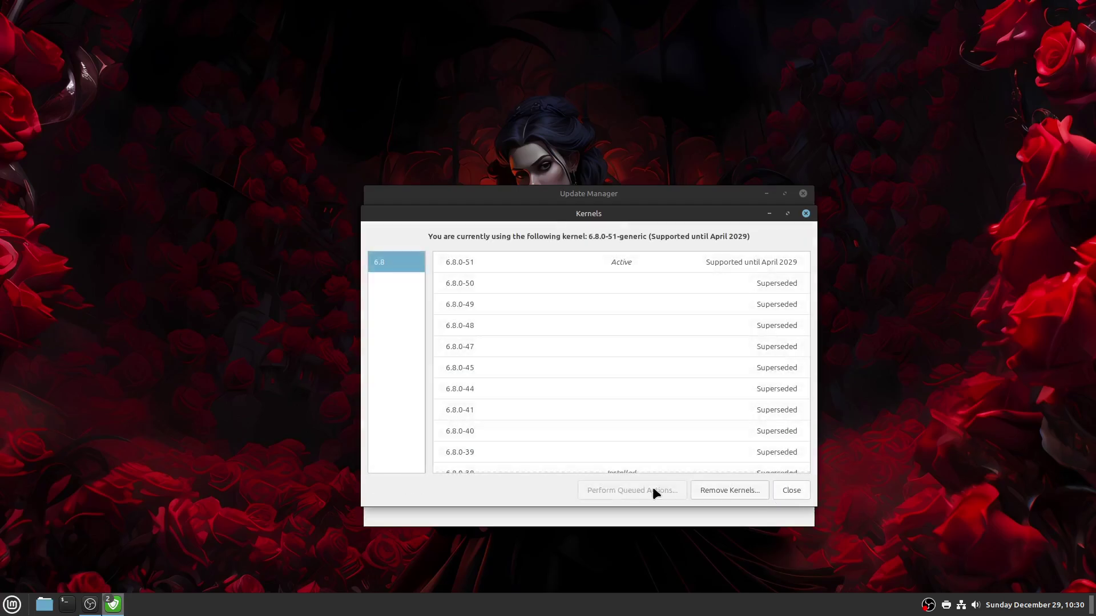
scroll(511, 364, down, 2)
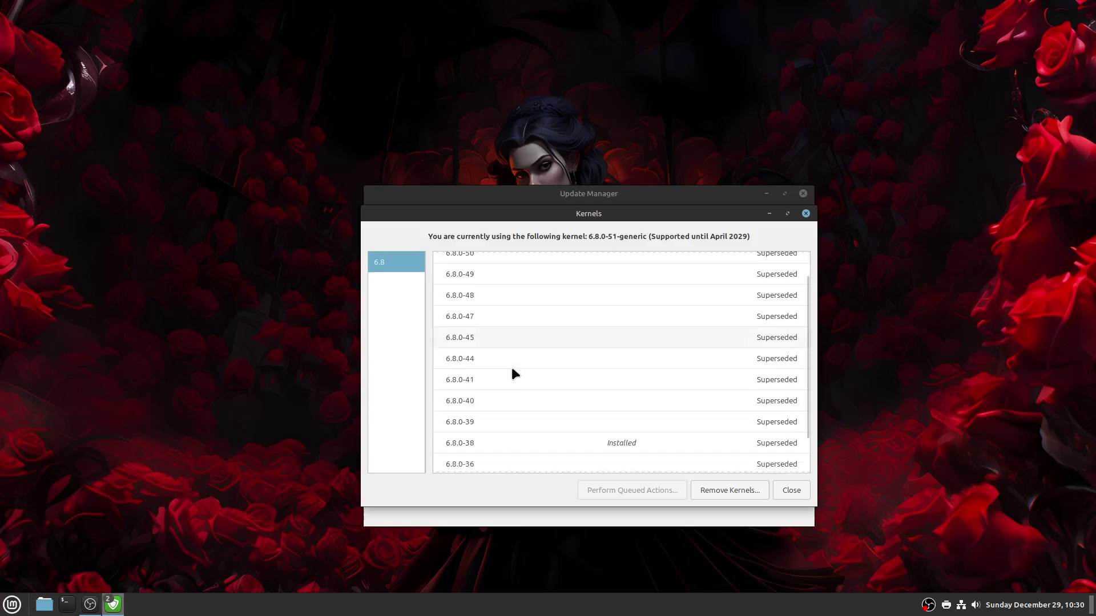
scroll(511, 364, down, 1)
scroll(511, 363, up, 3)
scroll(512, 367, down, 3)
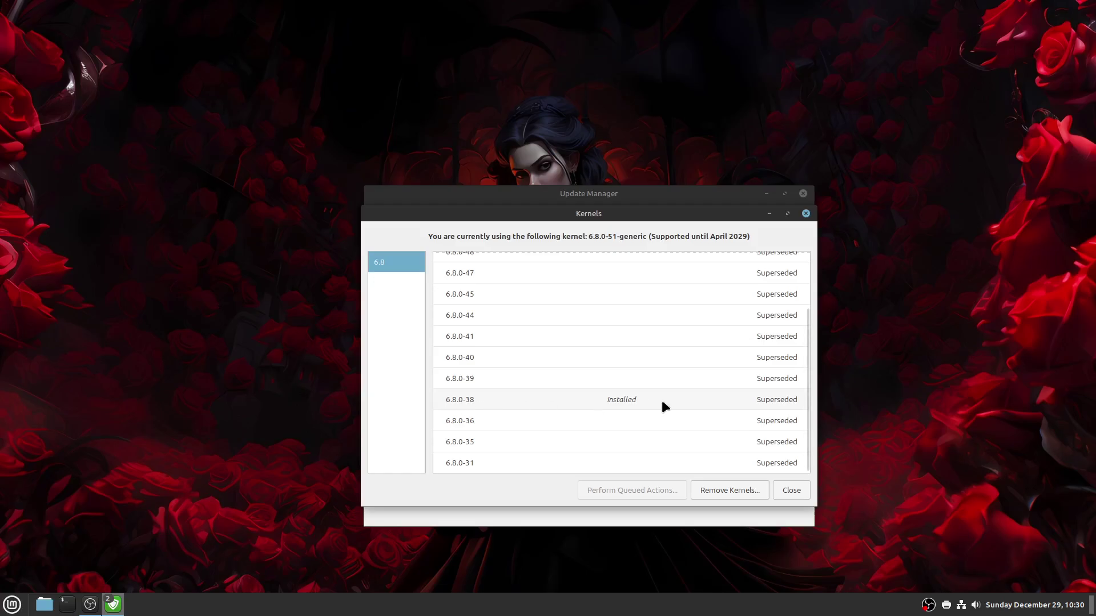
scroll(662, 405, up, 3)
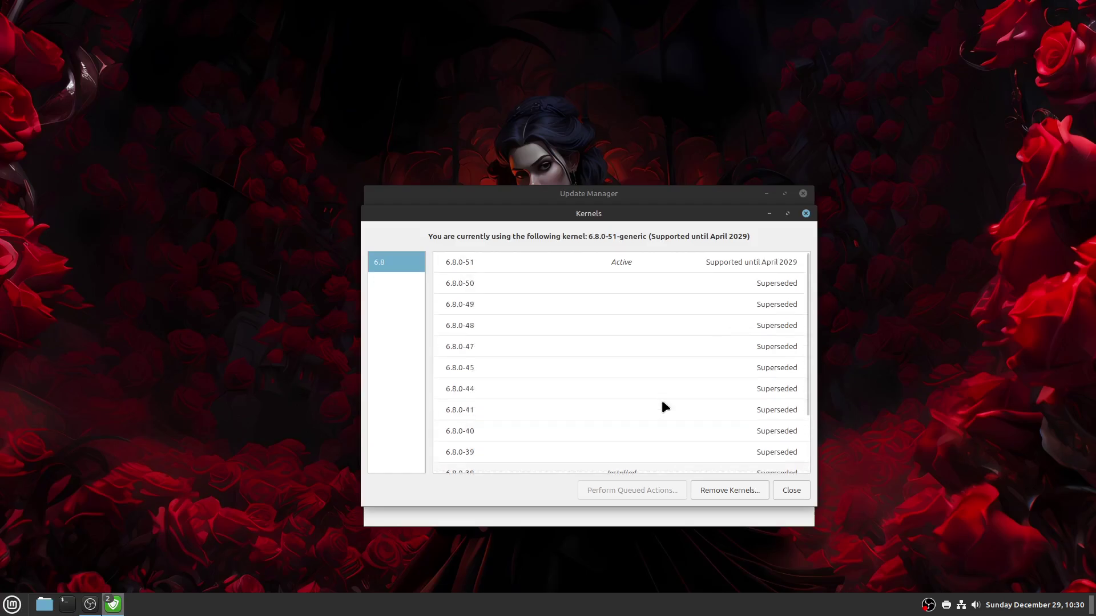
click(482, 266)
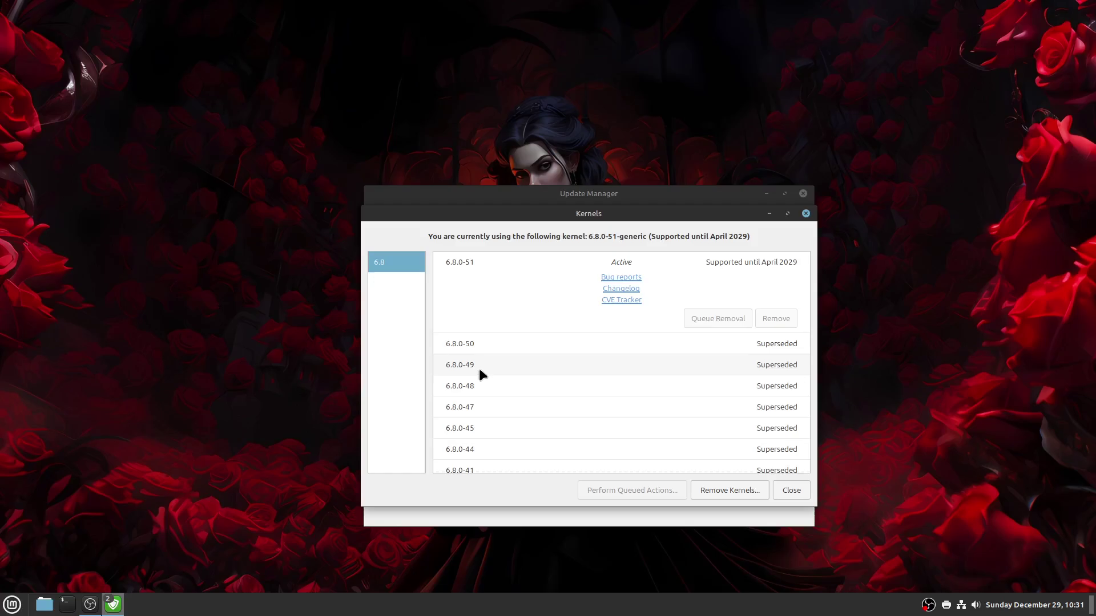
click(791, 491)
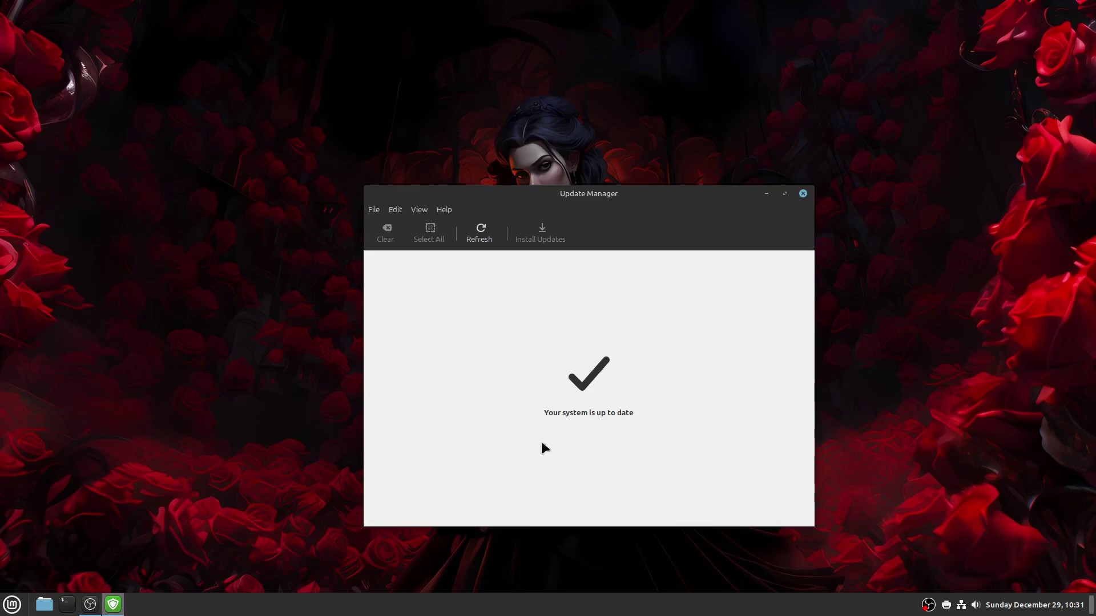
click(417, 210)
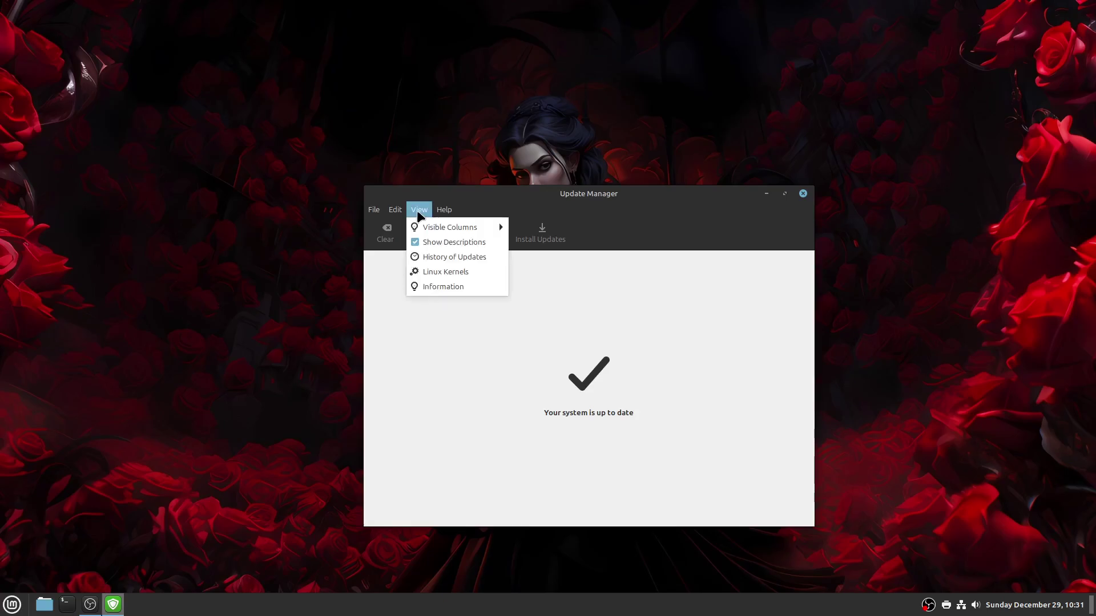
click(424, 272)
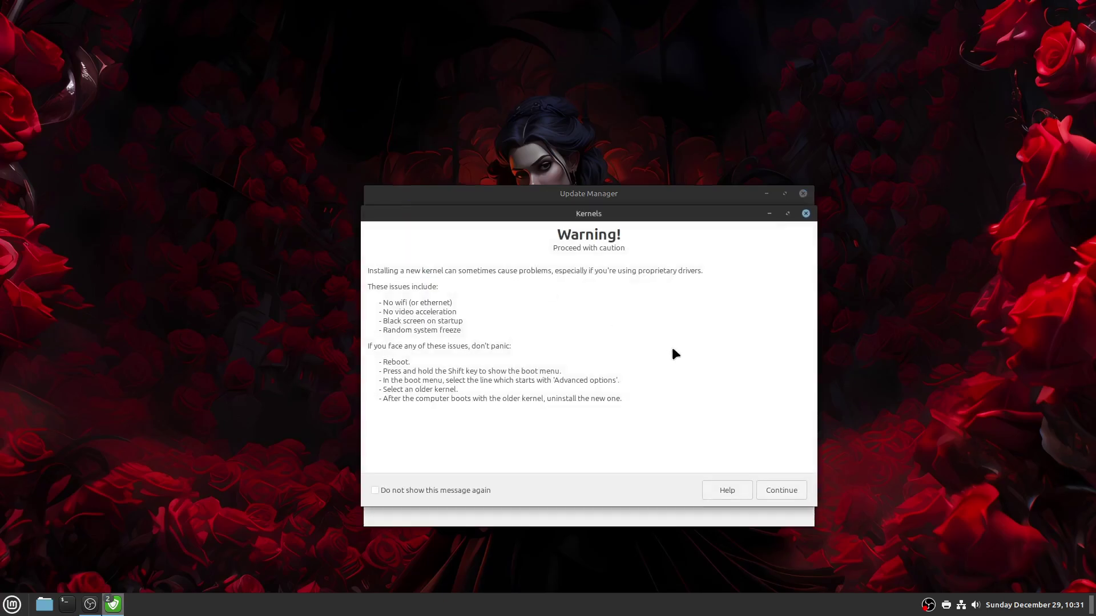
click(776, 490)
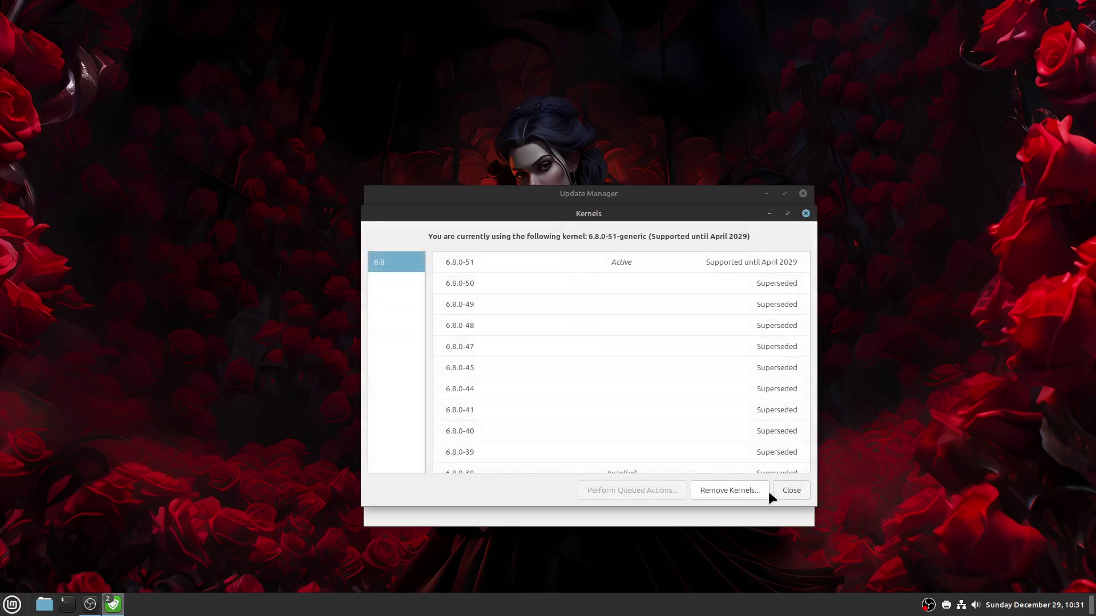
scroll(548, 413, down, 3)
scroll(499, 391, down, 2)
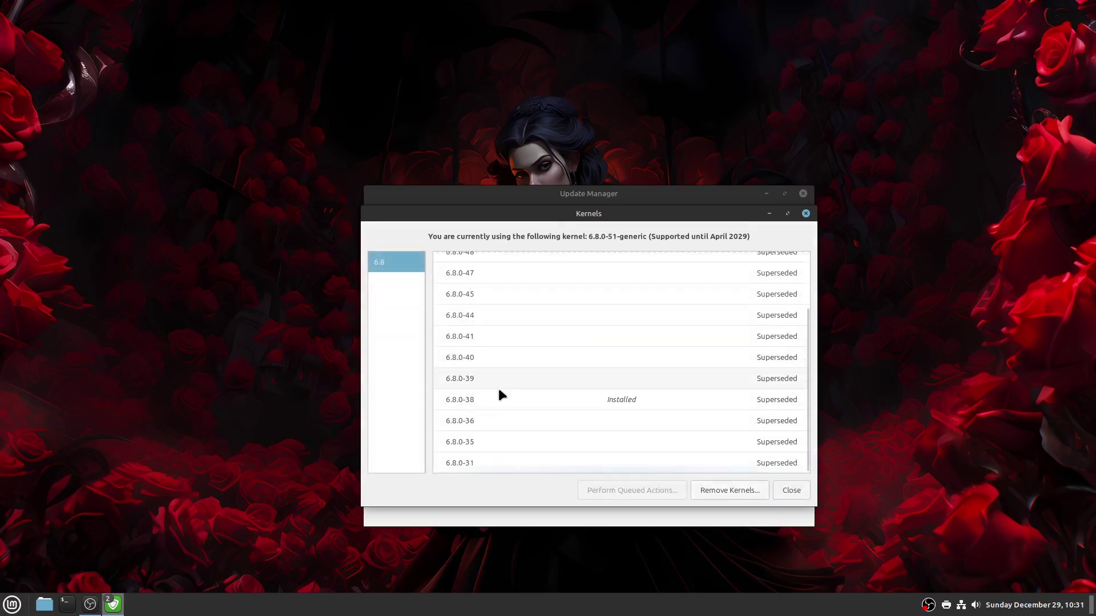
scroll(499, 391, up, 5)
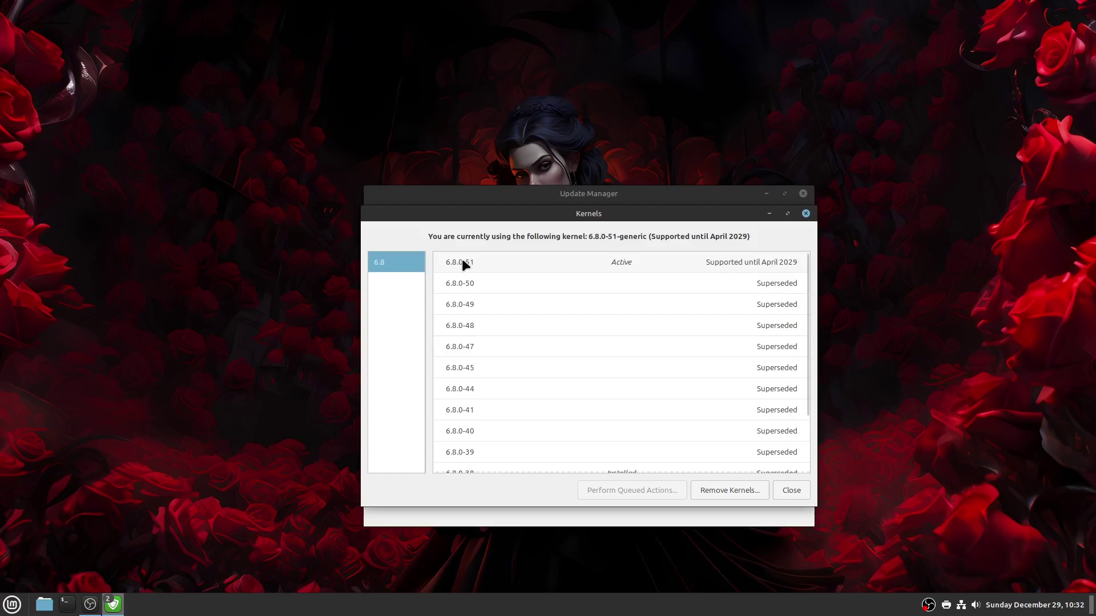
click(447, 283)
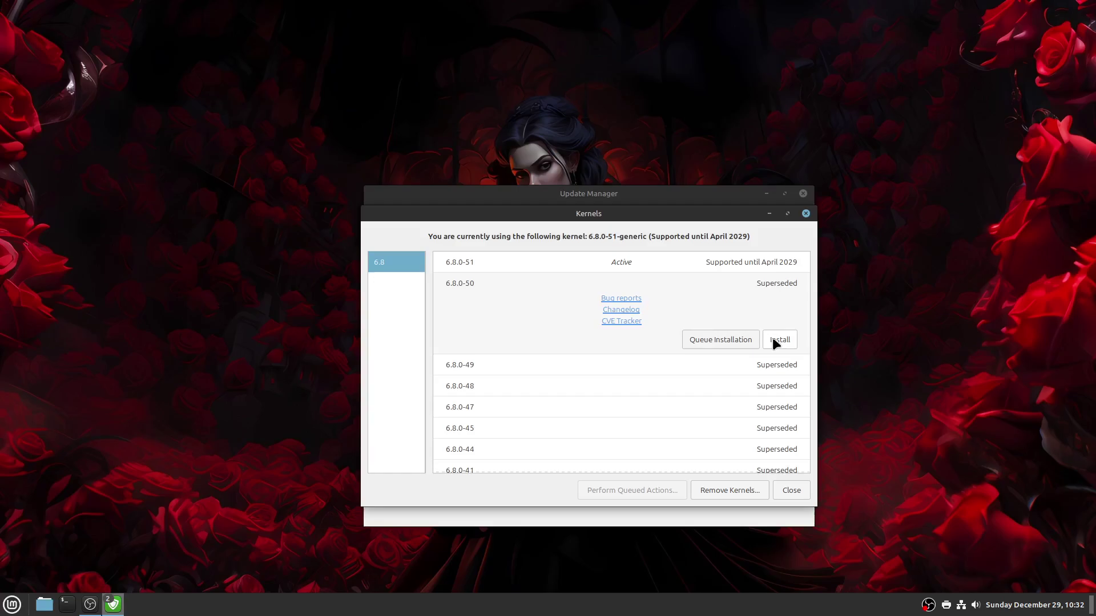
click(804, 494)
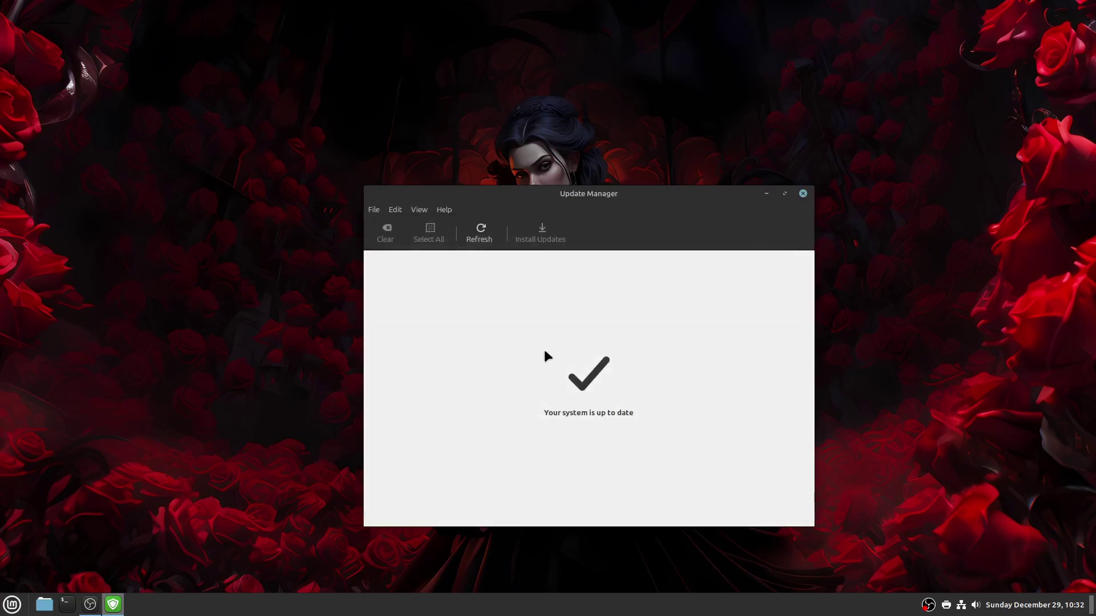
Close Update Manager, leaving the bare Cinnamon desktop with no windows
click(803, 193)
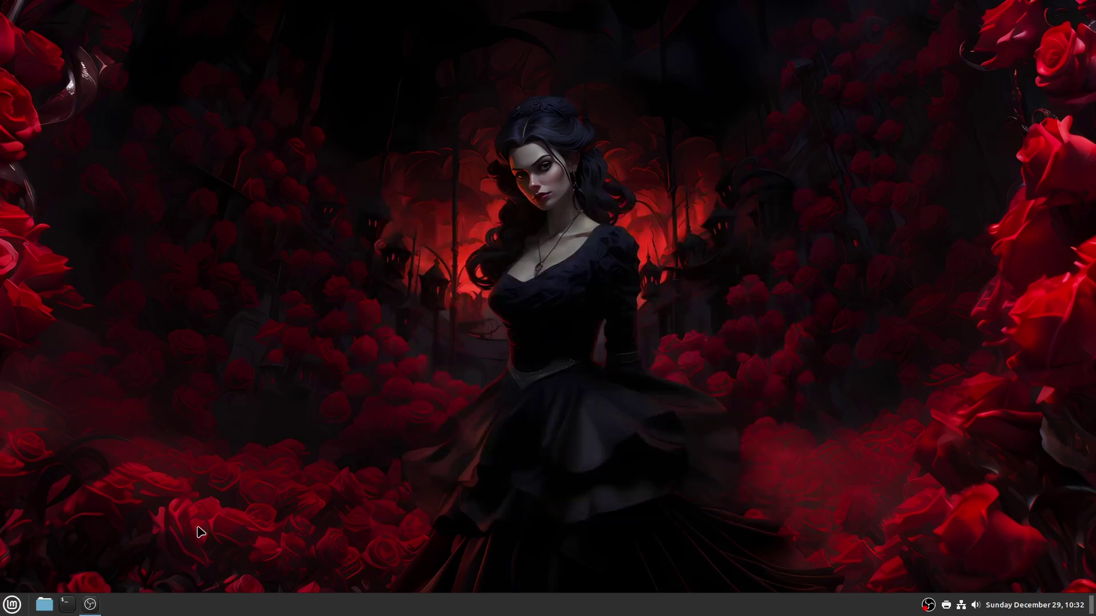